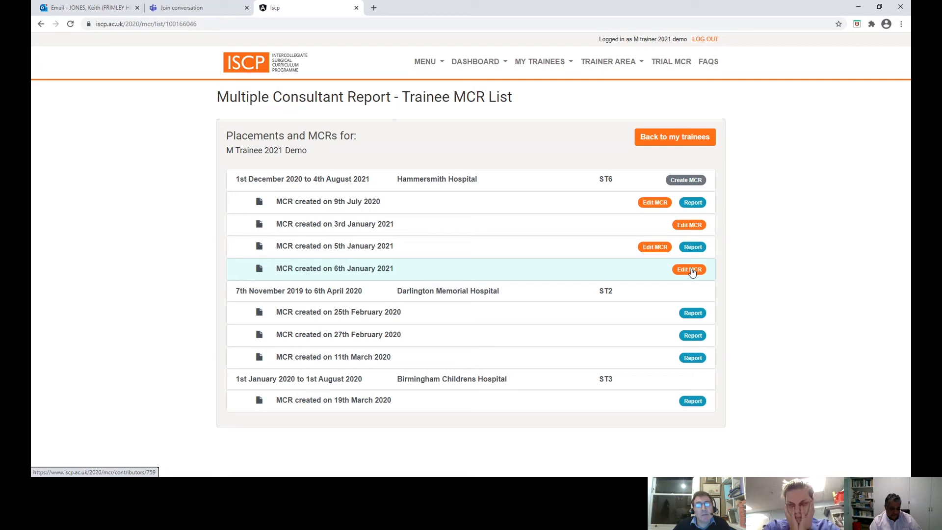
# Open the MCR created on 6th January 2021 for editing and continue past its contributors to the Generic Professional Capabilities.
pyautogui.click(689, 270)
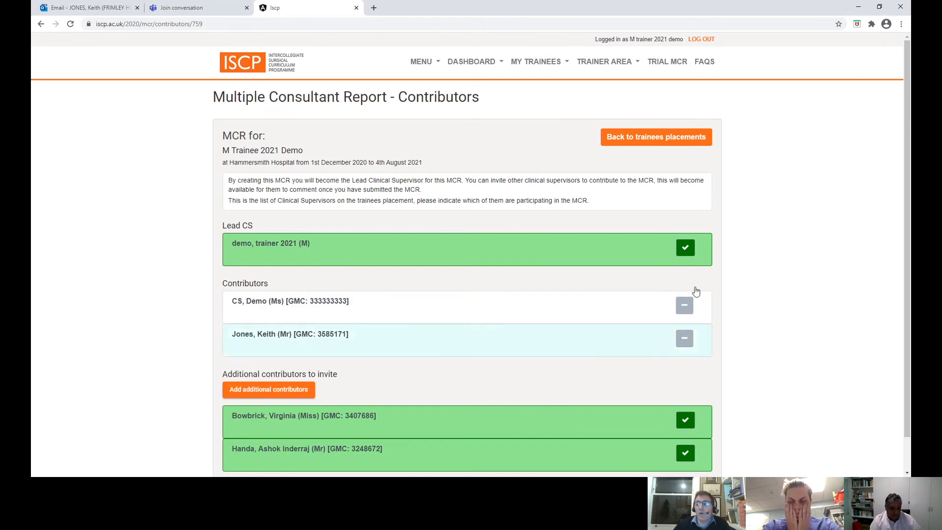
pyautogui.scroll(-1, 422, 402)
pyautogui.click(262, 450)
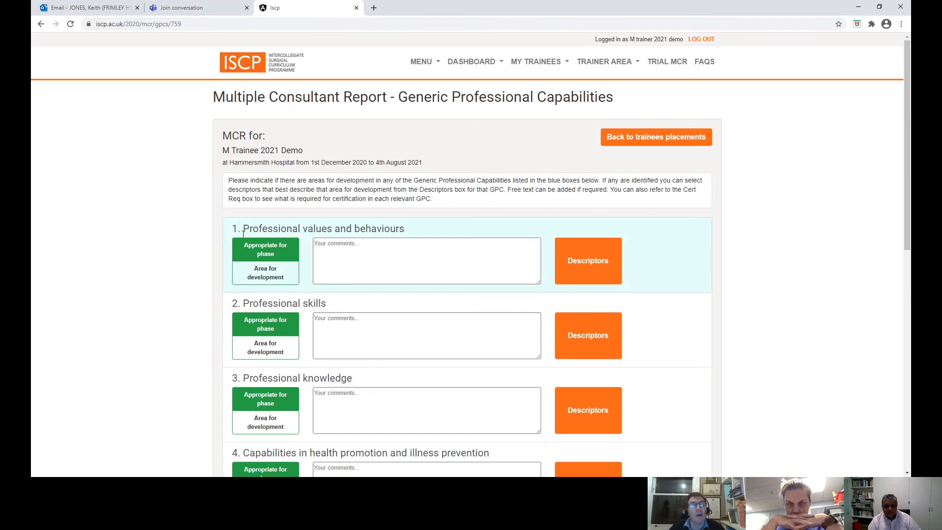
# Mark Professional values and behaviours as an area for development, flagging the descriptors "managing time and resources effectively" and "demonstrating situational awareness".
pyautogui.click(263, 279)
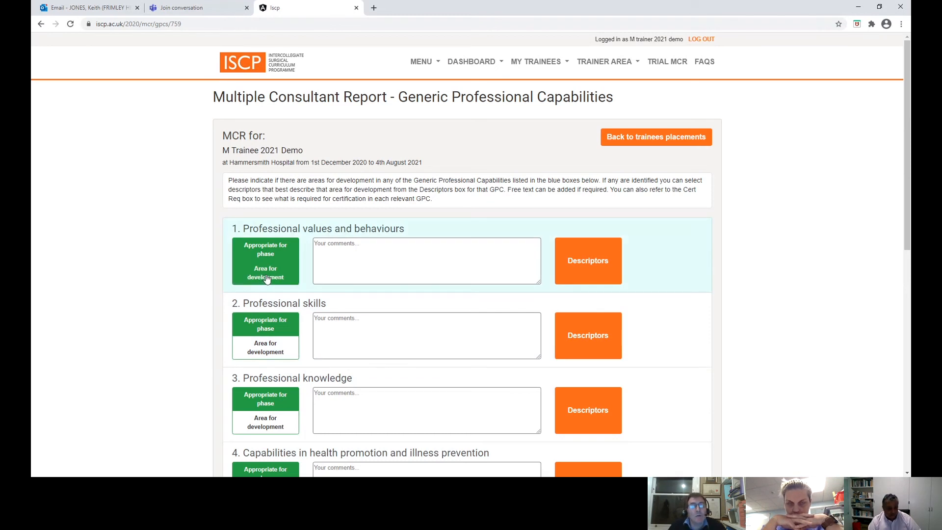
pyautogui.click(267, 279)
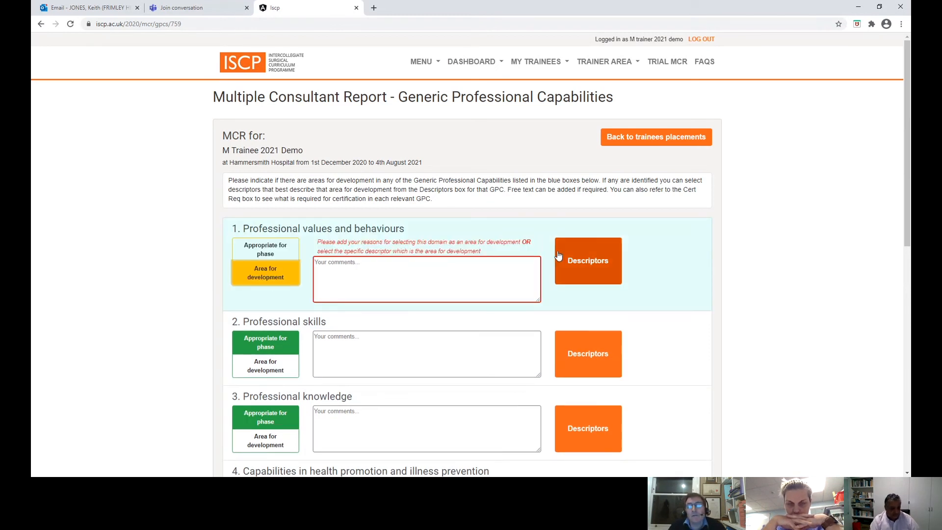
pyautogui.click(597, 260)
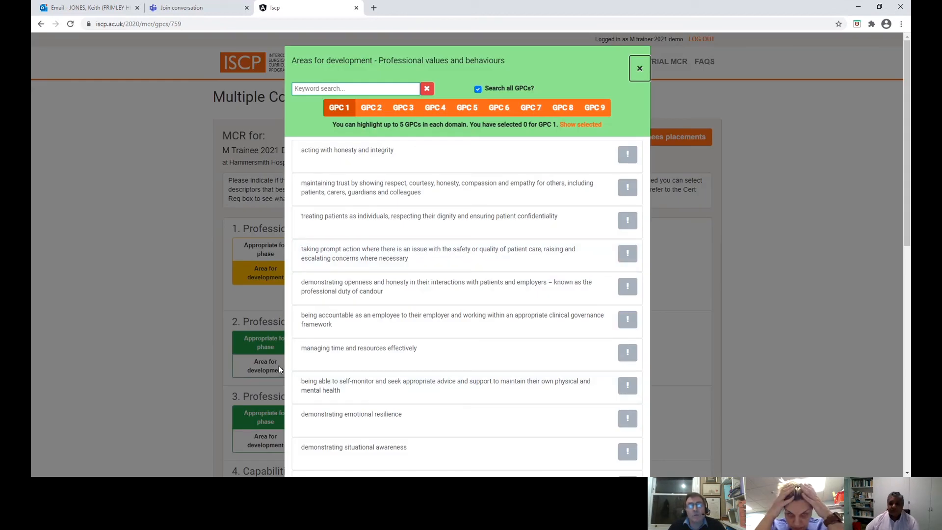
pyautogui.click(629, 356)
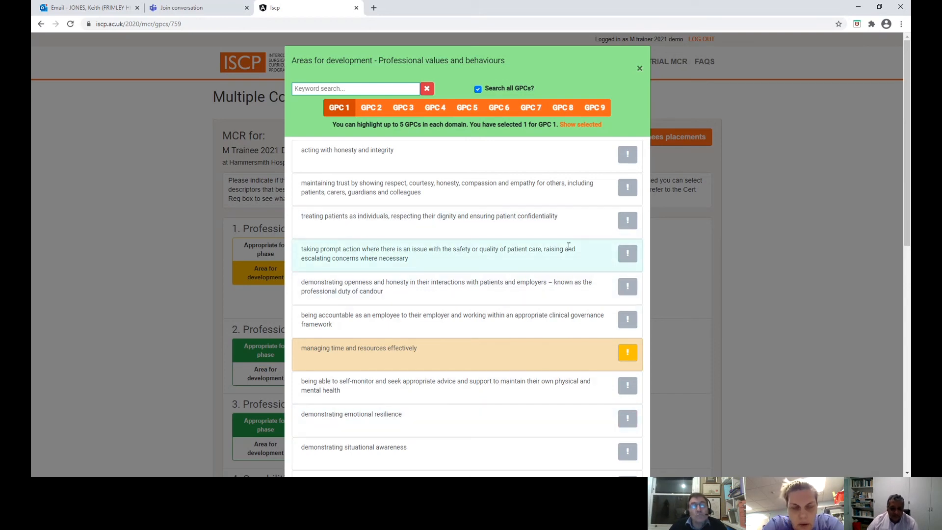
pyautogui.scroll(-1, 575, 246)
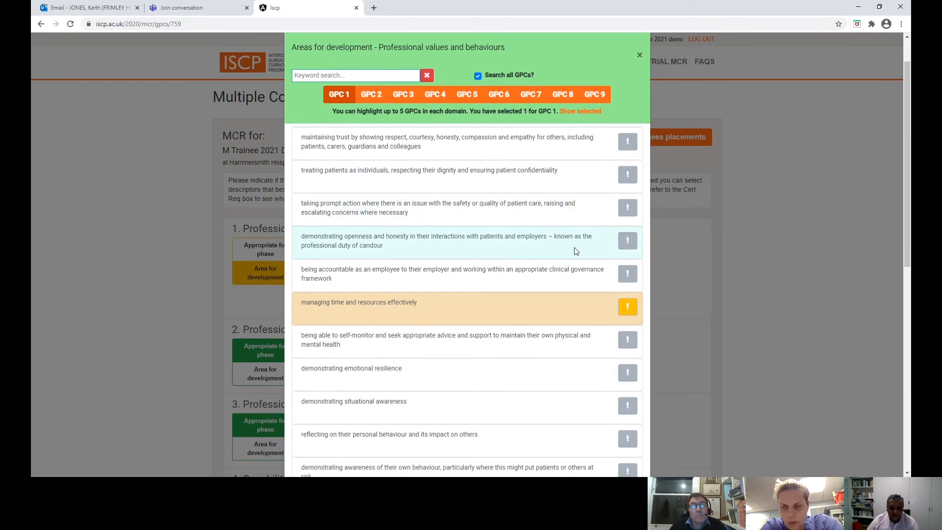
pyautogui.click(628, 406)
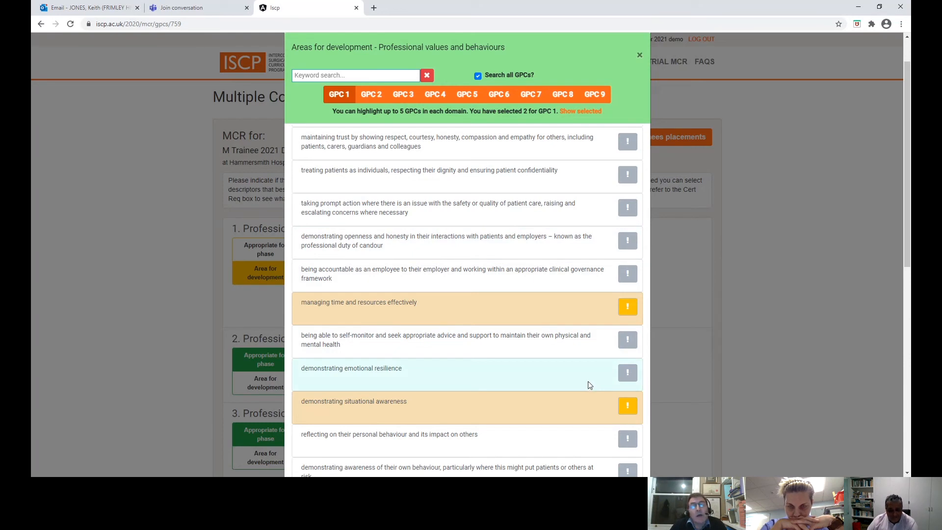
# Review the remaining descriptors for Professional values and behaviours, and close the descriptor list.
pyautogui.scroll(-2, 587, 379)
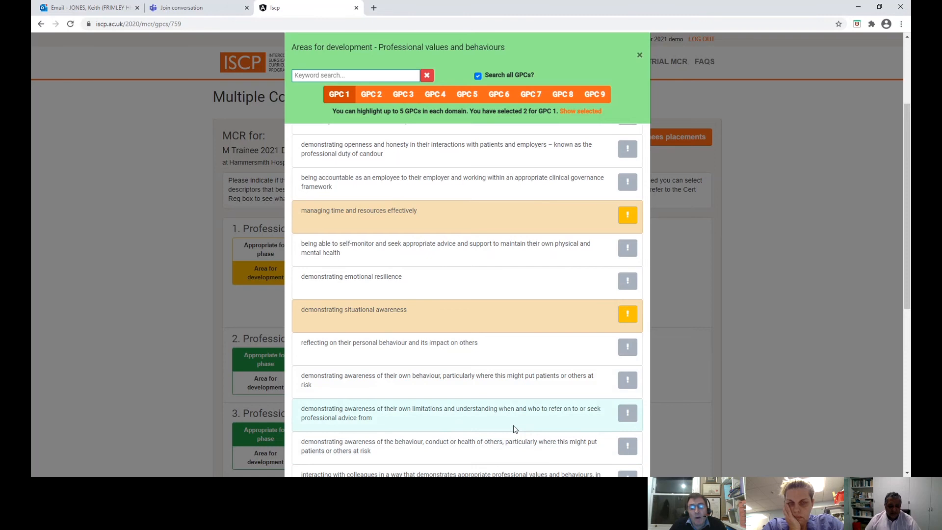
pyautogui.scroll(-2, 502, 428)
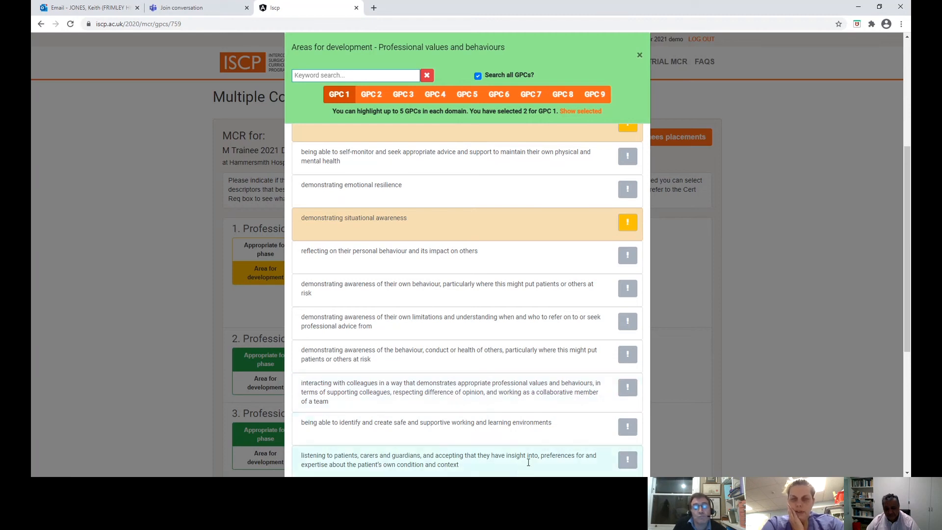
pyautogui.scroll(-3, 549, 444)
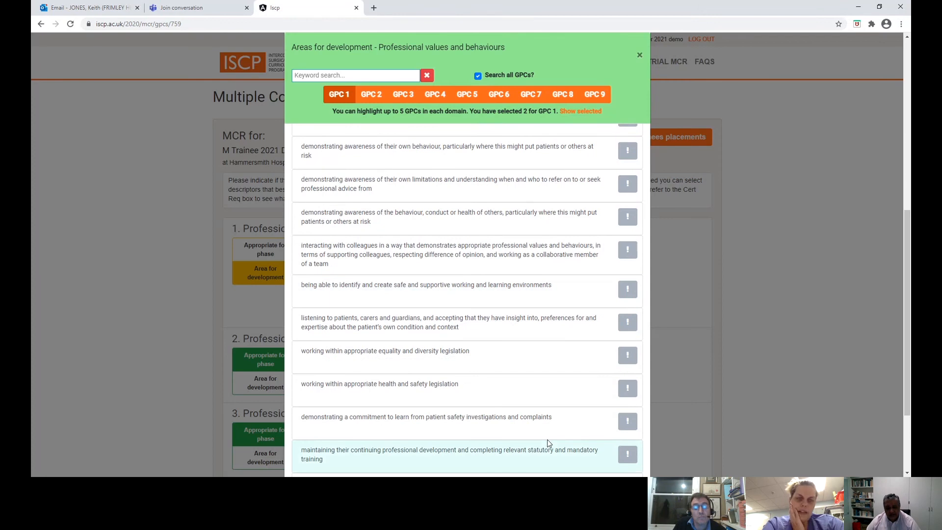
pyautogui.scroll(-1, 548, 443)
pyautogui.scroll(-1, 548, 442)
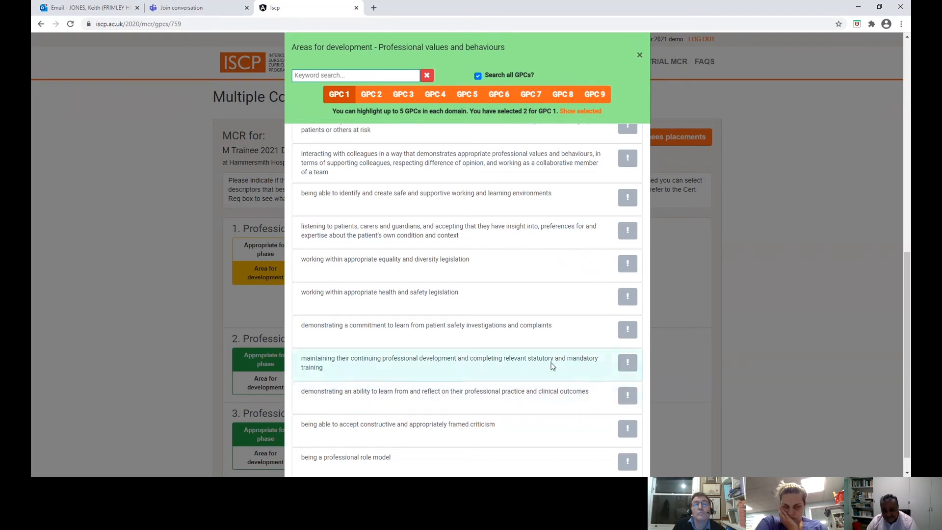
pyautogui.scroll(3, 560, 340)
pyautogui.scroll(2, 561, 341)
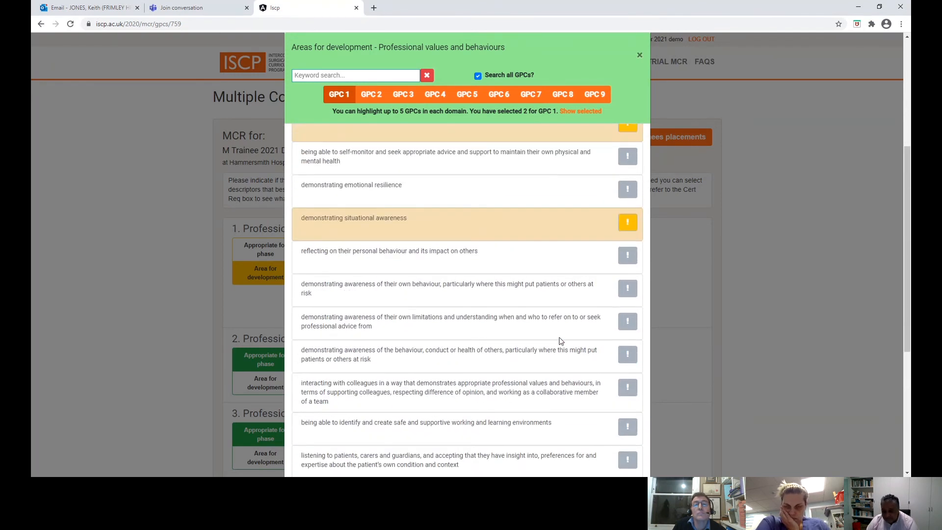
pyautogui.scroll(2, 562, 340)
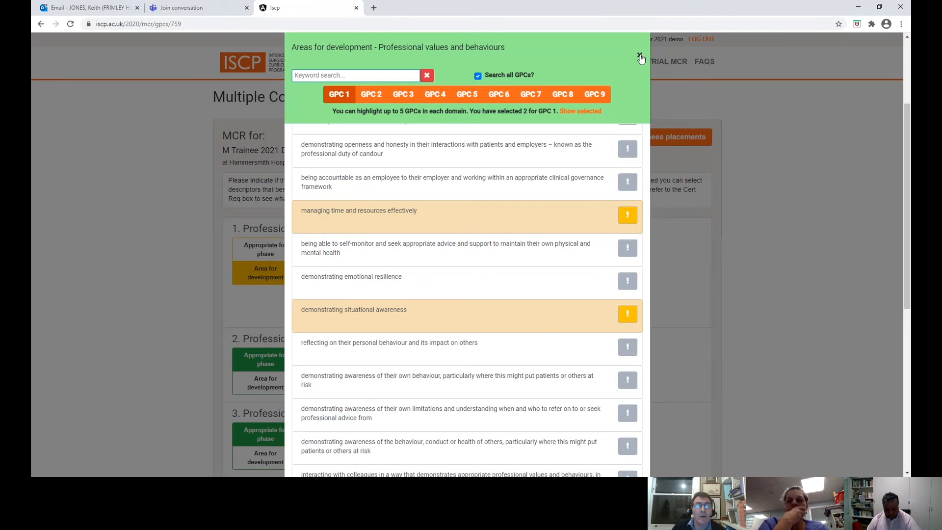
pyautogui.click(639, 55)
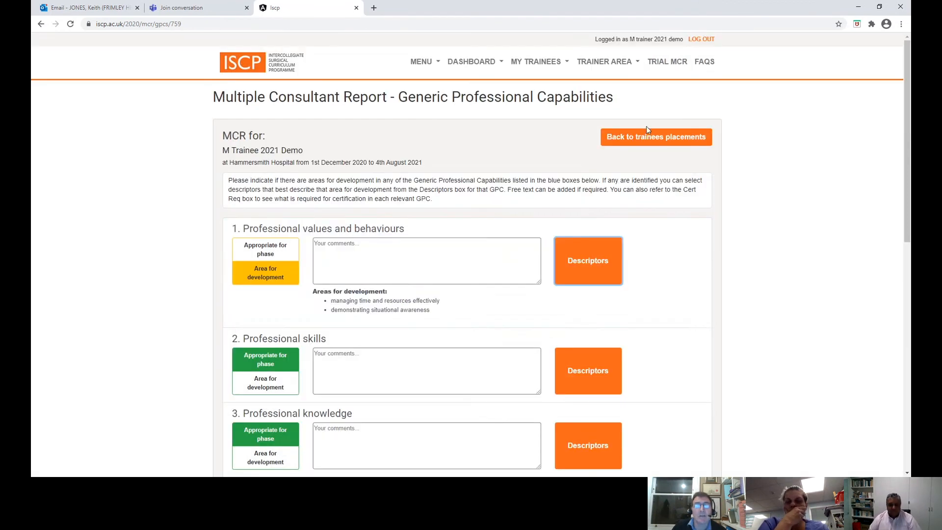
# Rate health promotion and illness prevention, patient safety and quality improvement, safeguarding vulnerable groups, and education and training as Appropriate for phase.
pyautogui.scroll(-8, 684, 325)
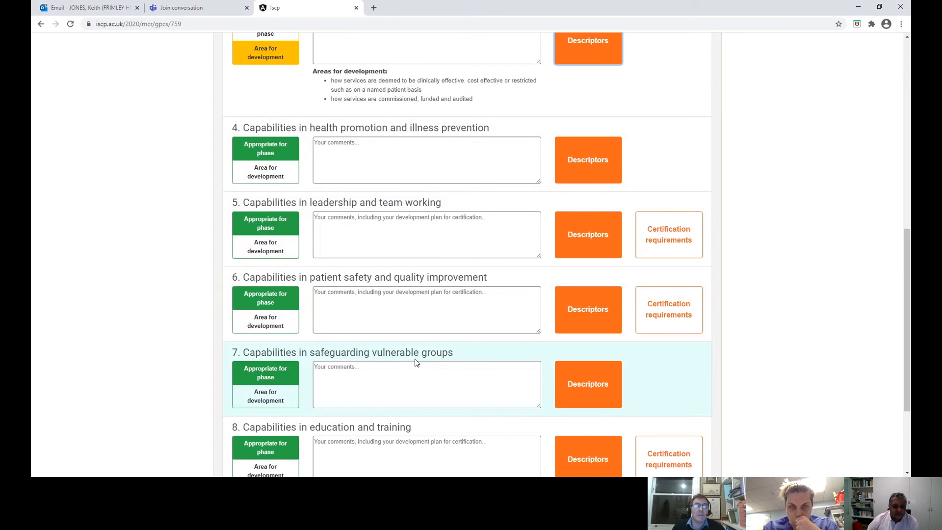
pyautogui.click(277, 148)
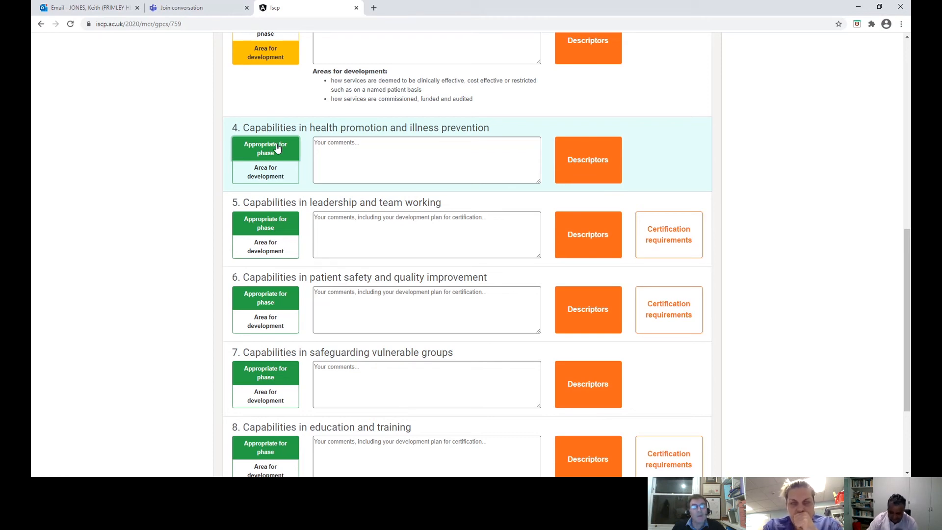
pyautogui.click(281, 304)
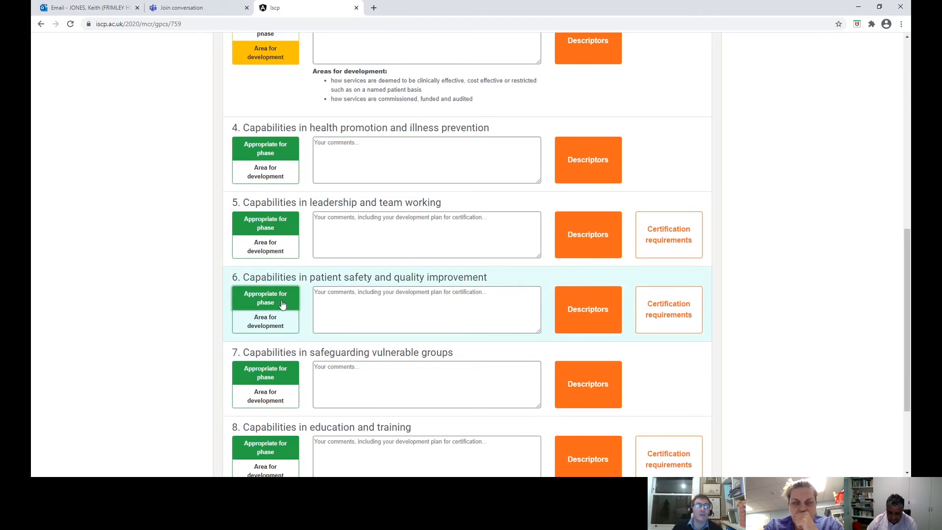
pyautogui.click(274, 374)
pyautogui.scroll(-1, 386, 369)
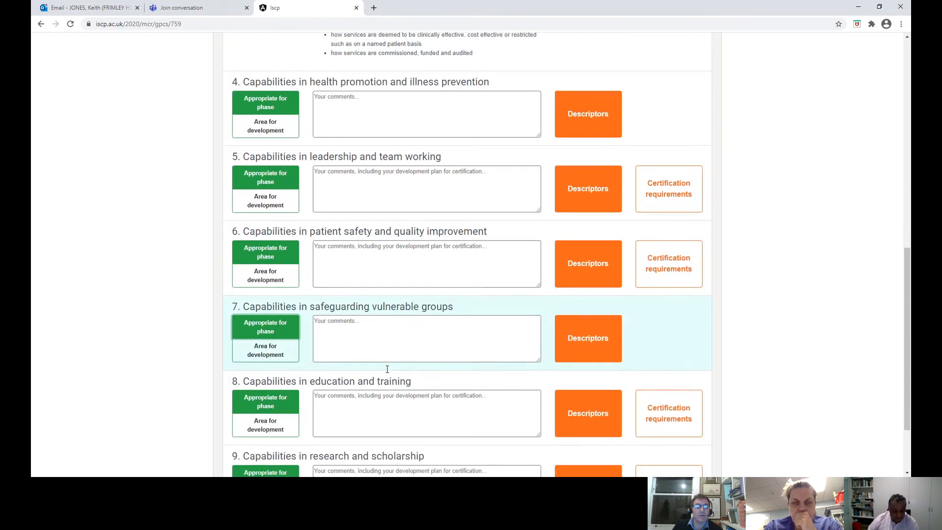
pyautogui.click(267, 401)
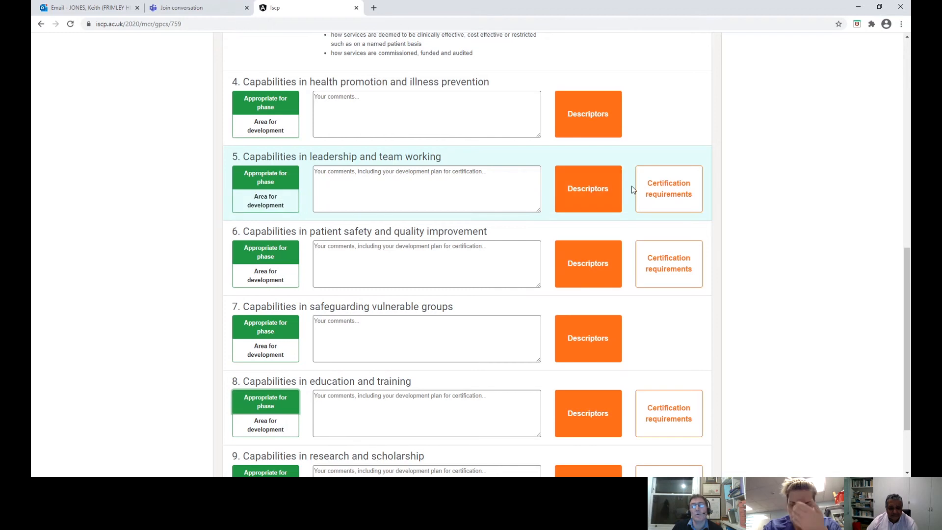
# Review the descriptors for Capabilities in leadership and team working without flagging any, and close the list.
pyautogui.click(580, 192)
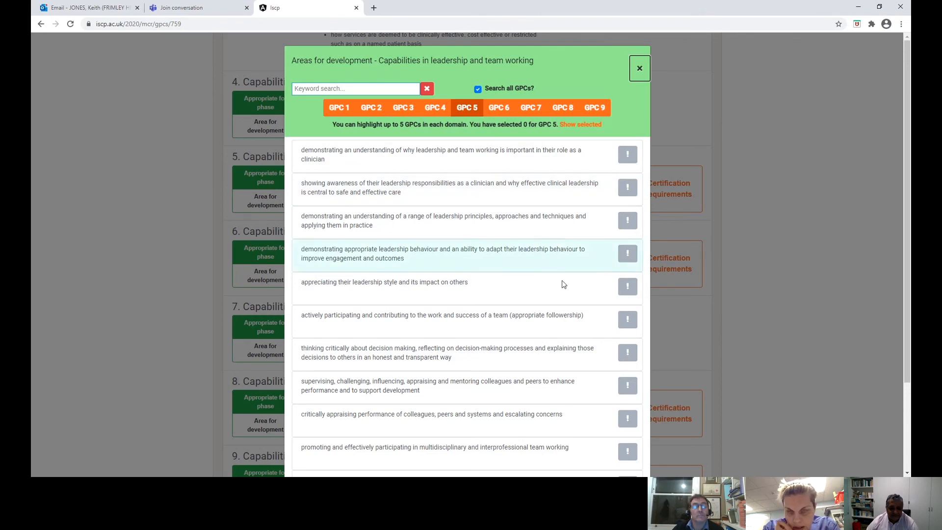
pyautogui.scroll(-2, 587, 438)
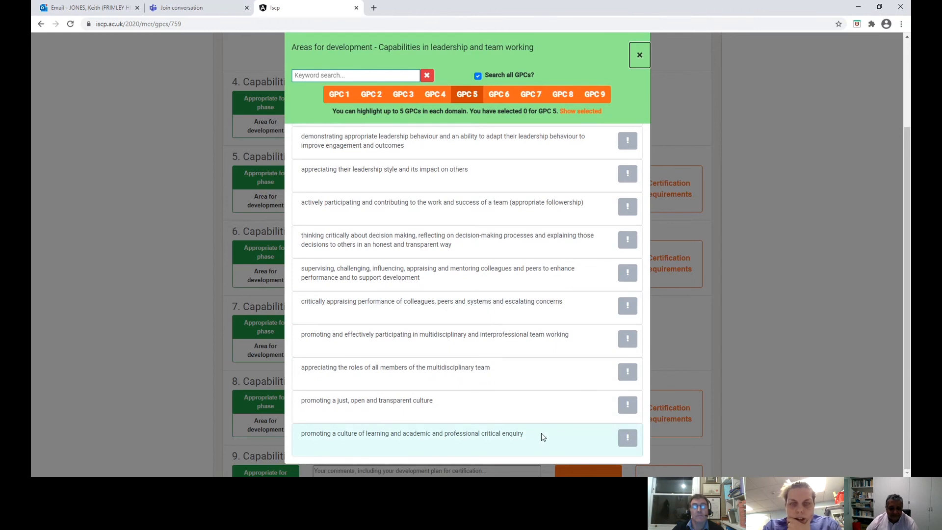
pyautogui.scroll(2, 411, 204)
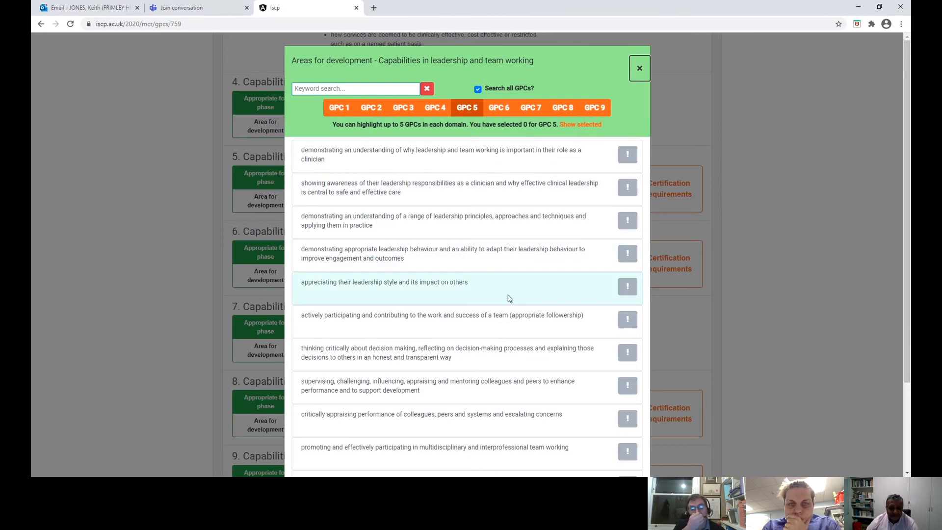
pyautogui.click(640, 70)
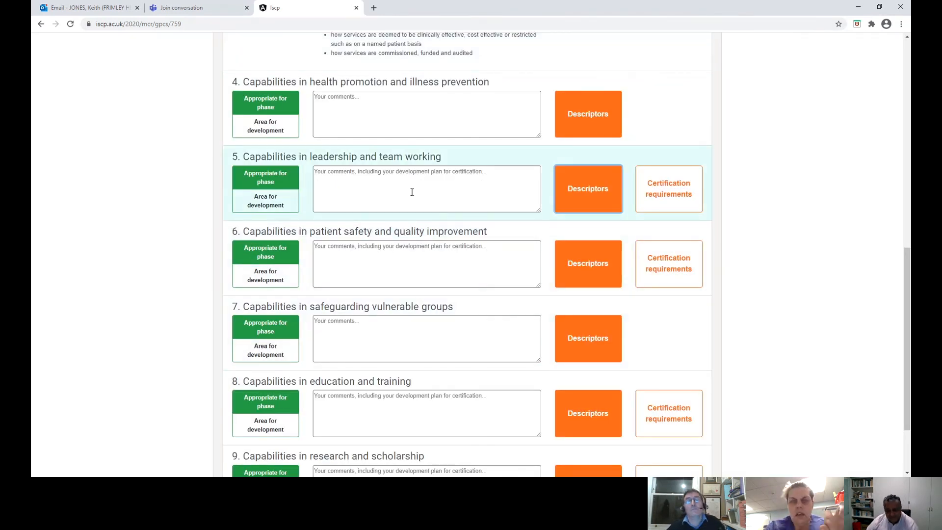
# Comment on leadership and team working: "To be able to recognise all opinions and options within MDT working and utilise leadership style to be able to undertake this".
pyautogui.click(323, 172)
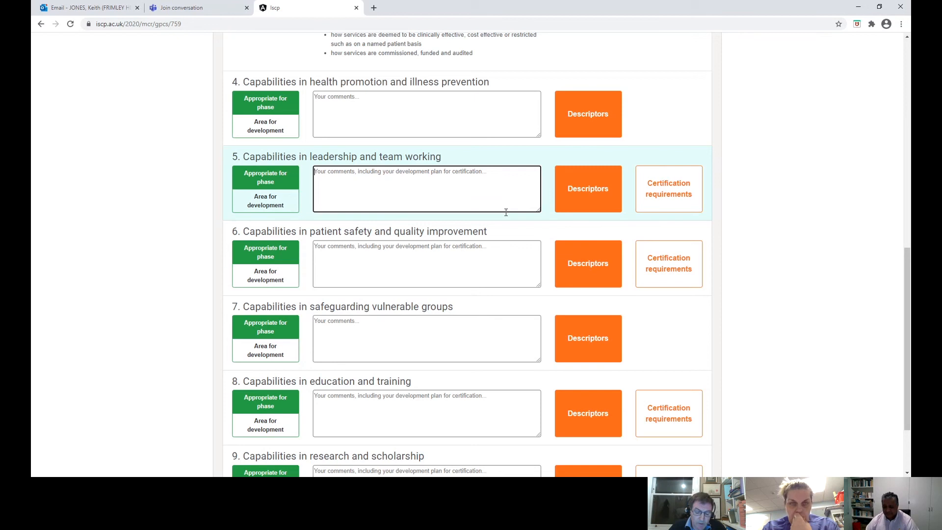
pyautogui.write('To be able to')
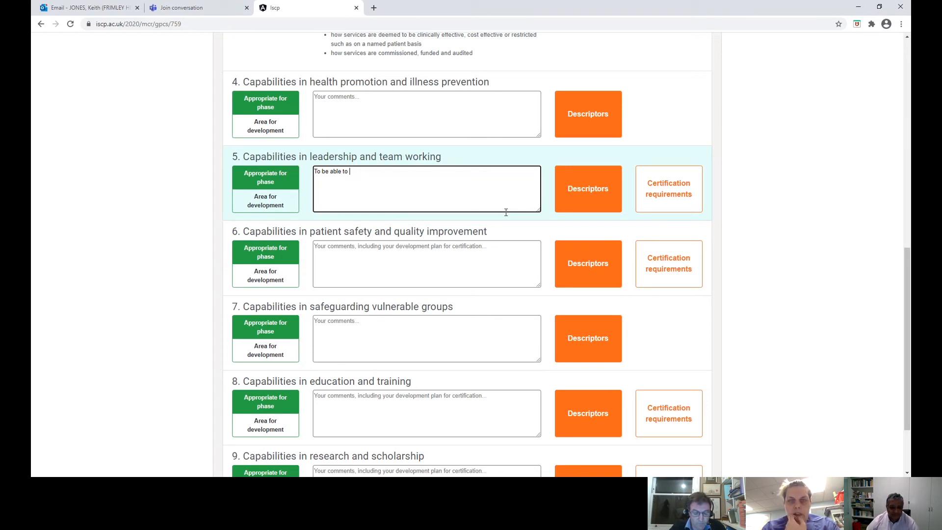
pyautogui.write('recogn')
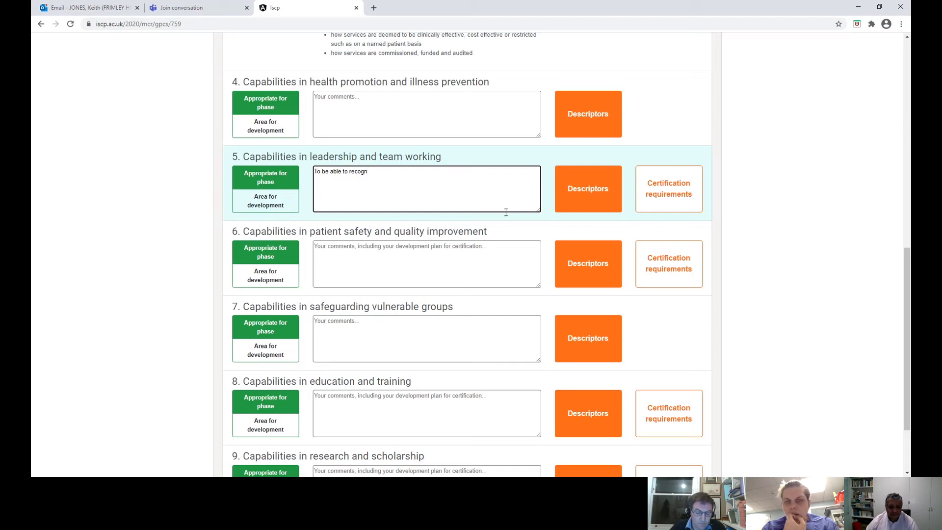
pyautogui.write('ise al')
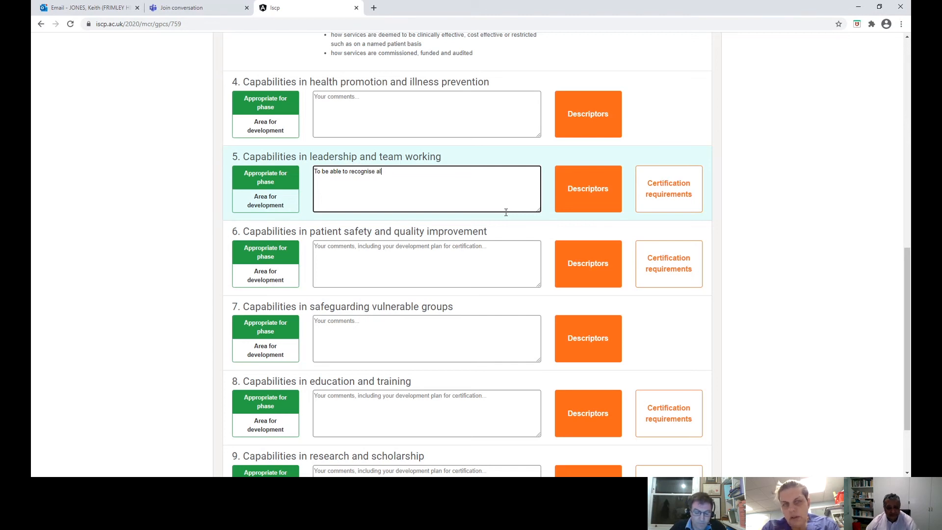
pyautogui.write('l opinions')
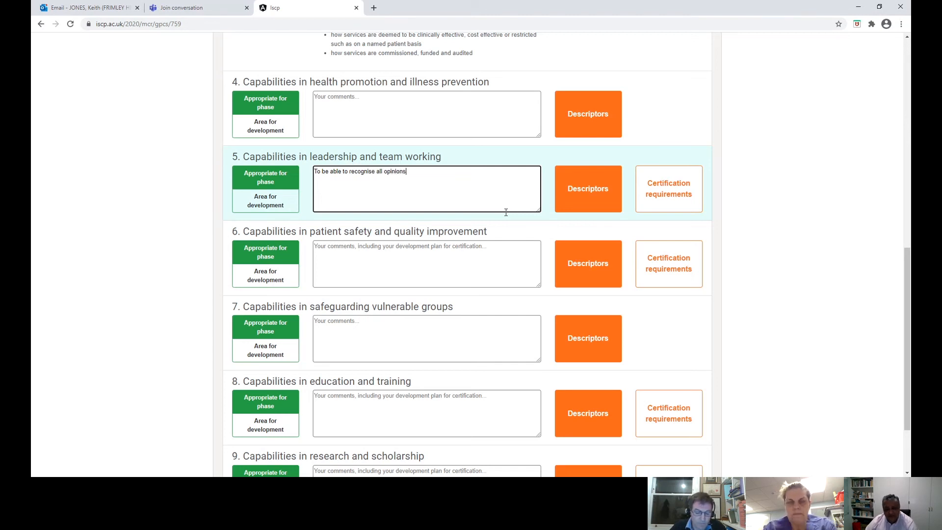
pyautogui.write(' and ')
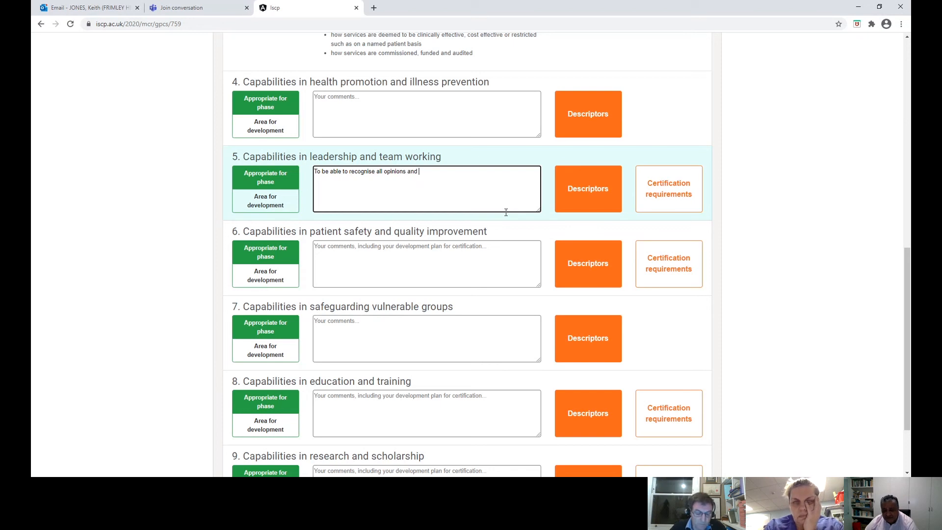
pyautogui.write('options wit')
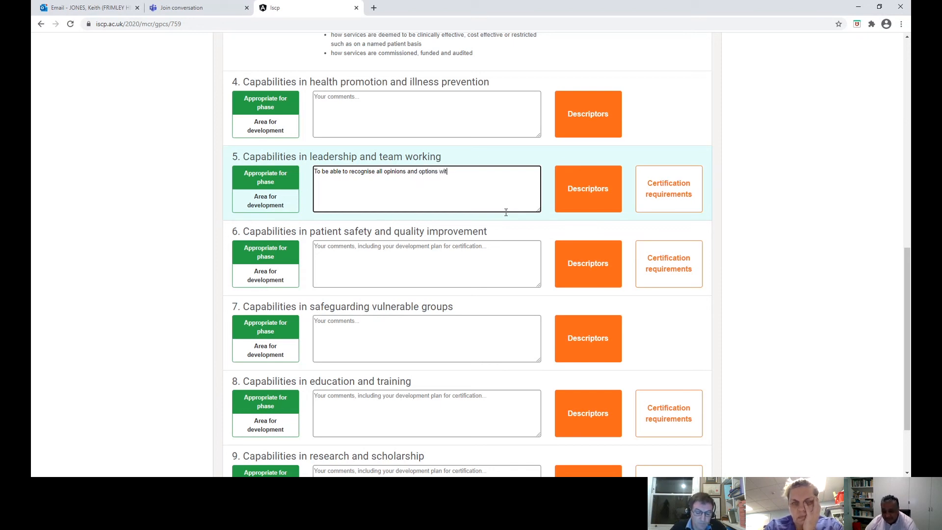
pyautogui.write('hin MDT')
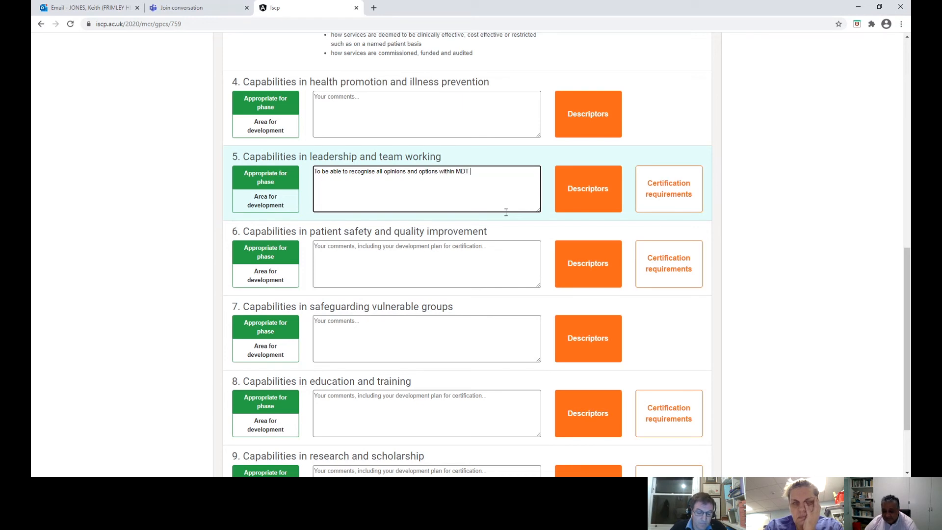
pyautogui.write(' worki')
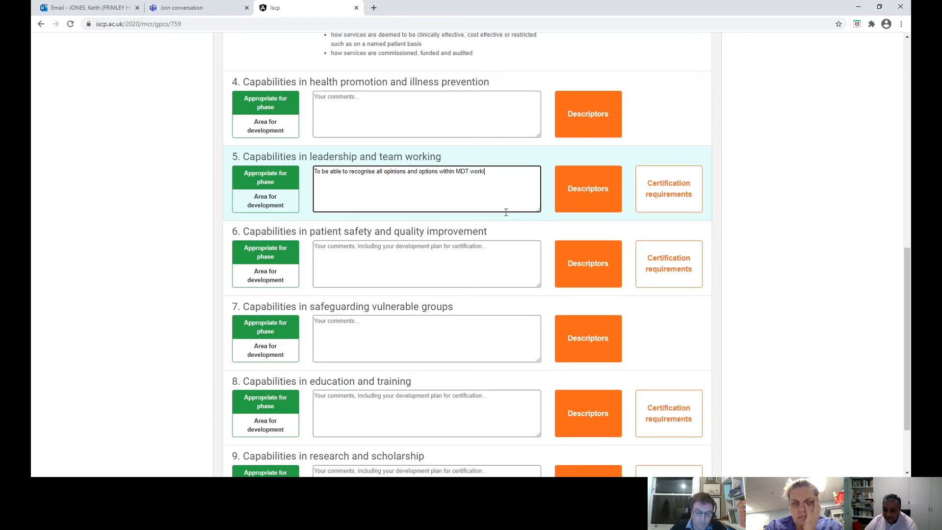
pyautogui.write('ng and')
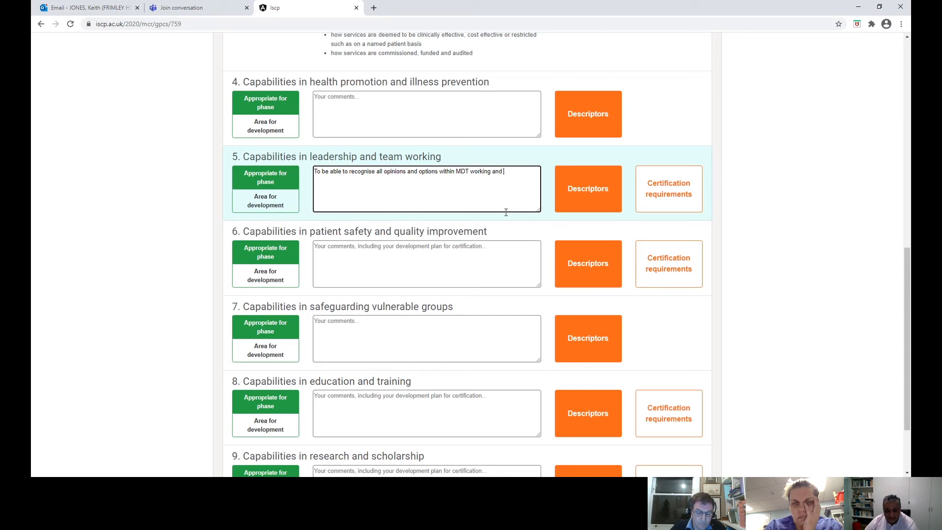
pyautogui.write(' util')
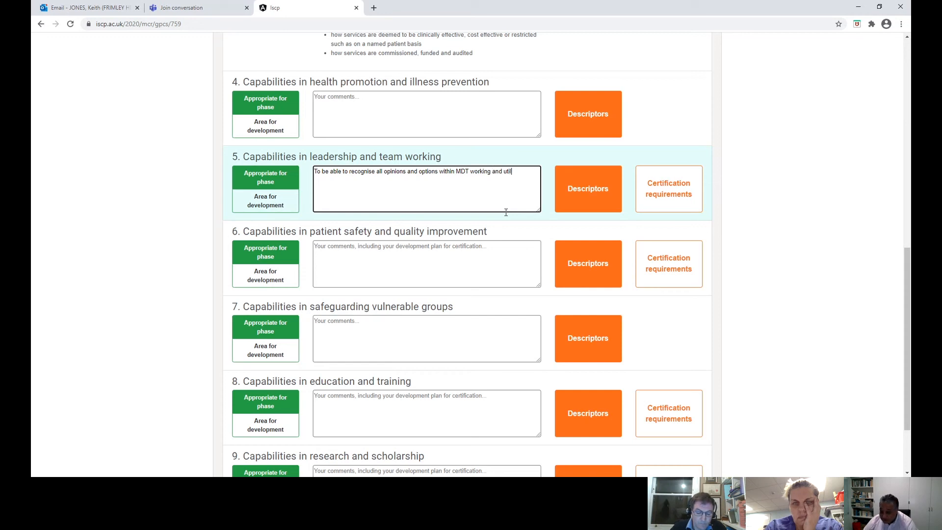
pyautogui.write('ise lead')
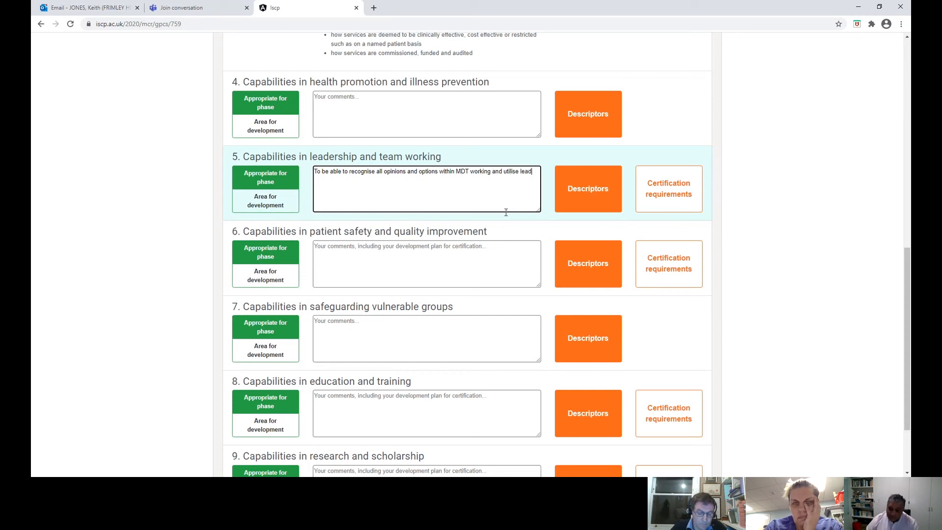
pyautogui.write('erstyle to be')
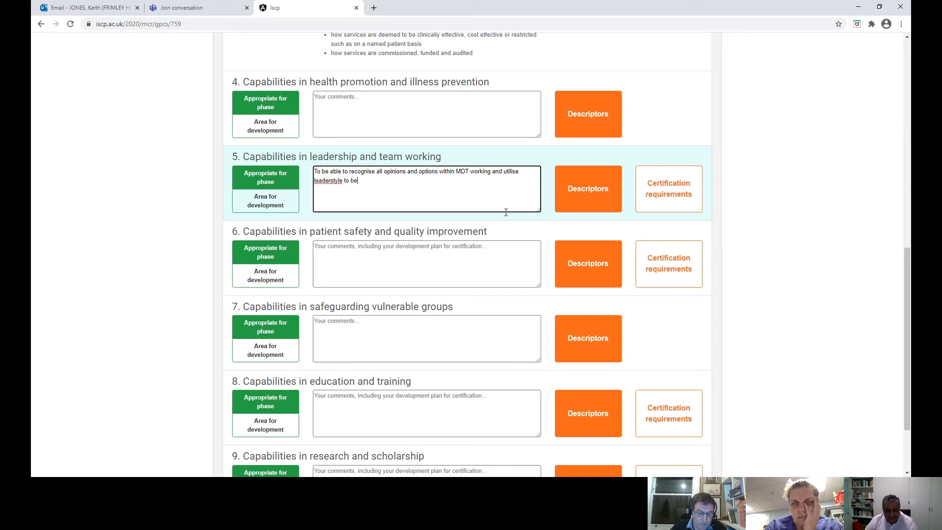
pyautogui.write(' able to ')
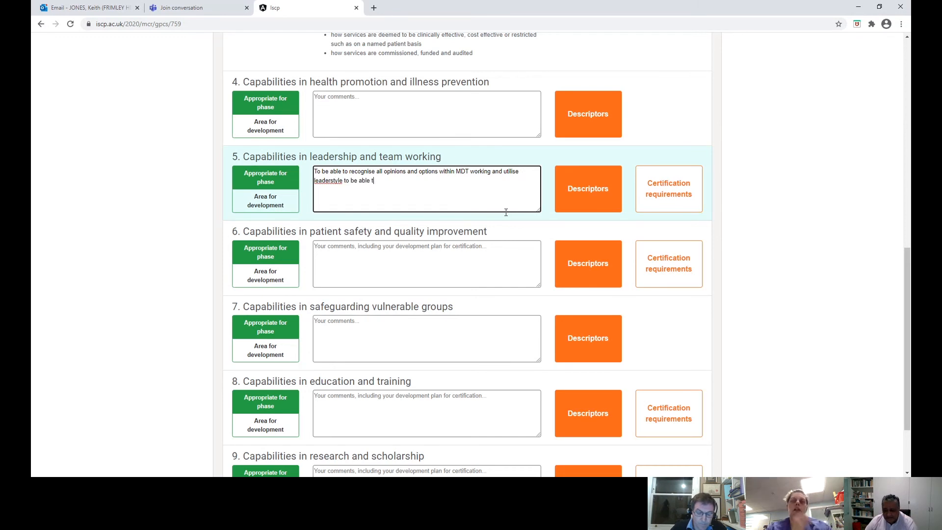
pyautogui.write('under')
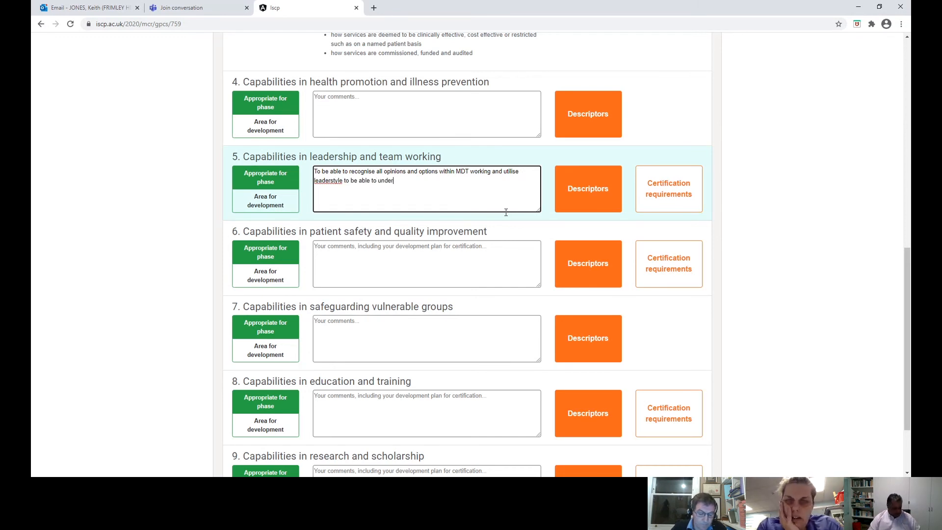
pyautogui.write('take this')
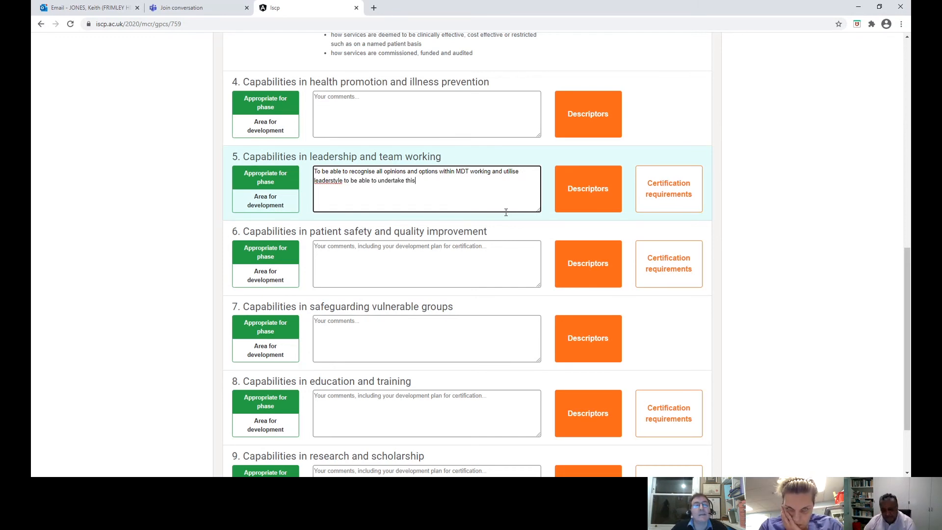
pyautogui.click(333, 180)
pyautogui.write('ship s')
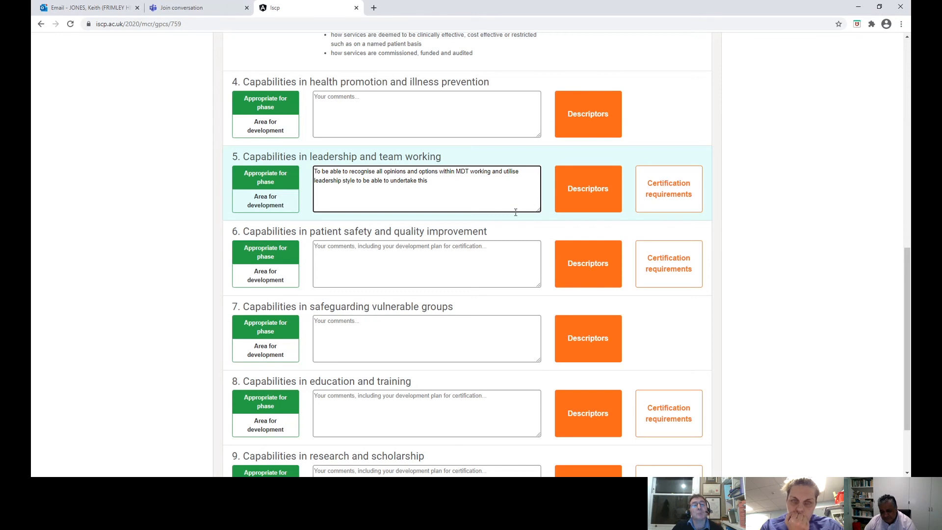
# Check the ratings and development areas across all nine Generic Professional Capabilities, and save the section to continue to Capabilities in Practice.
pyautogui.scroll(-2, 508, 275)
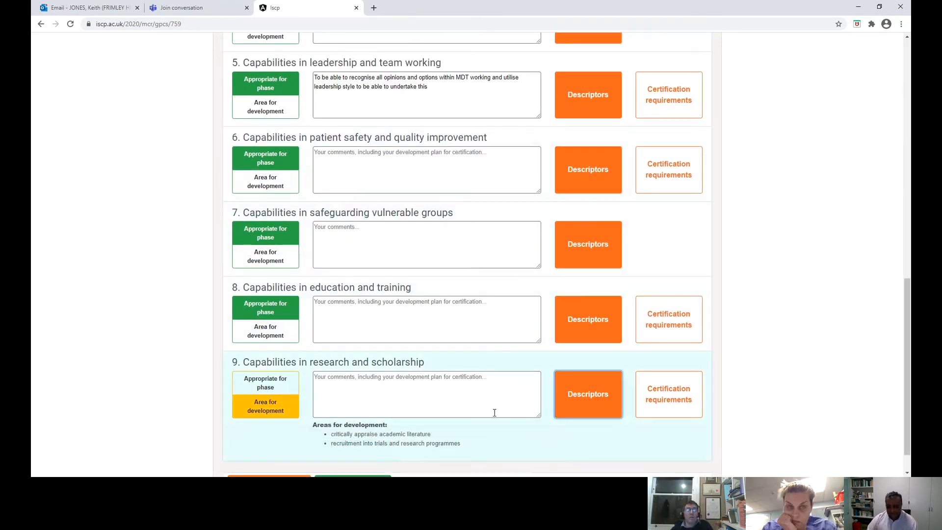
pyautogui.scroll(3, 491, 411)
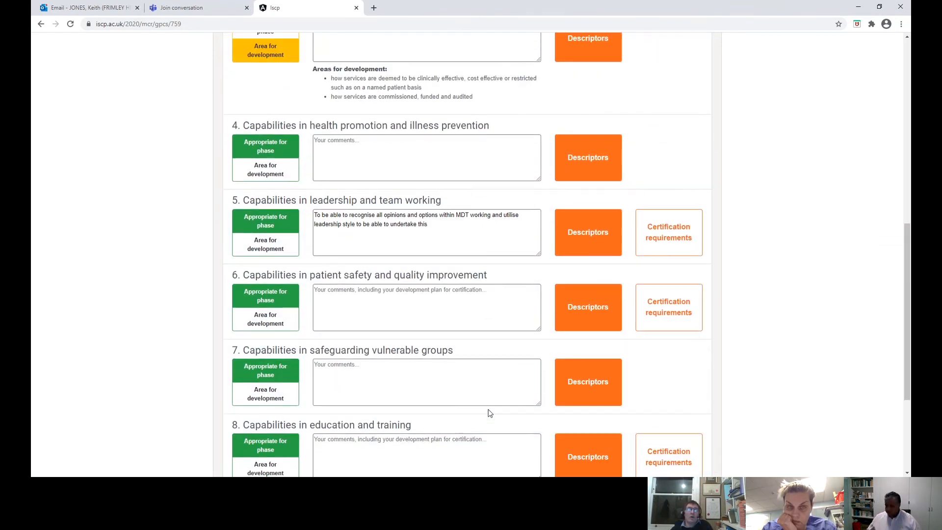
pyautogui.scroll(6, 489, 412)
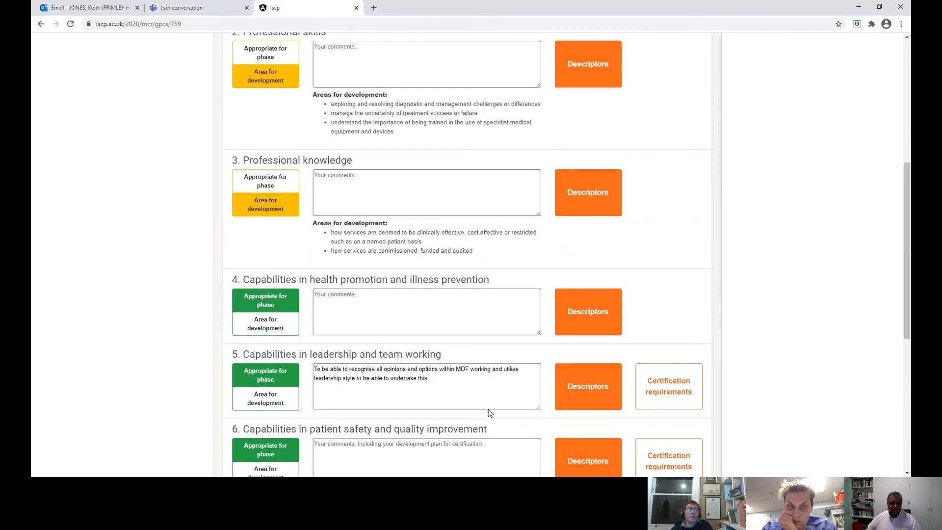
pyautogui.scroll(1, 489, 410)
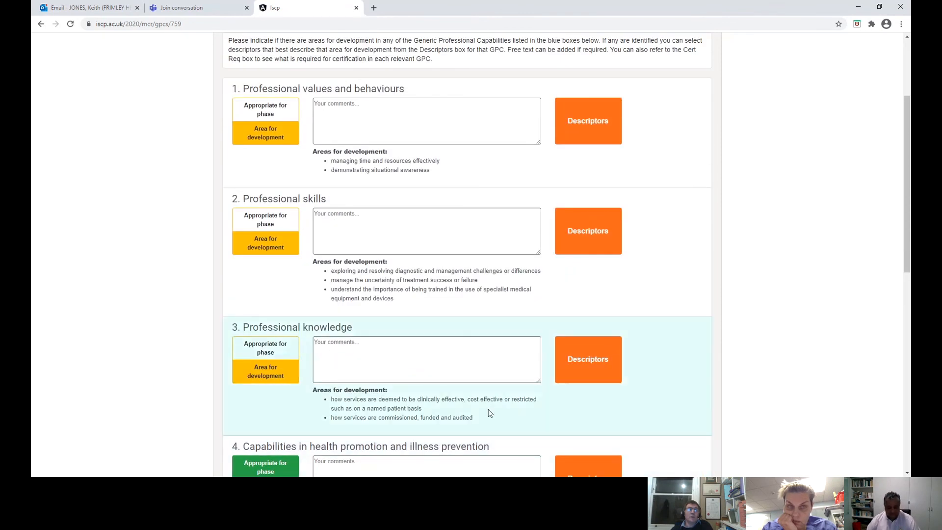
pyautogui.scroll(-10, 489, 414)
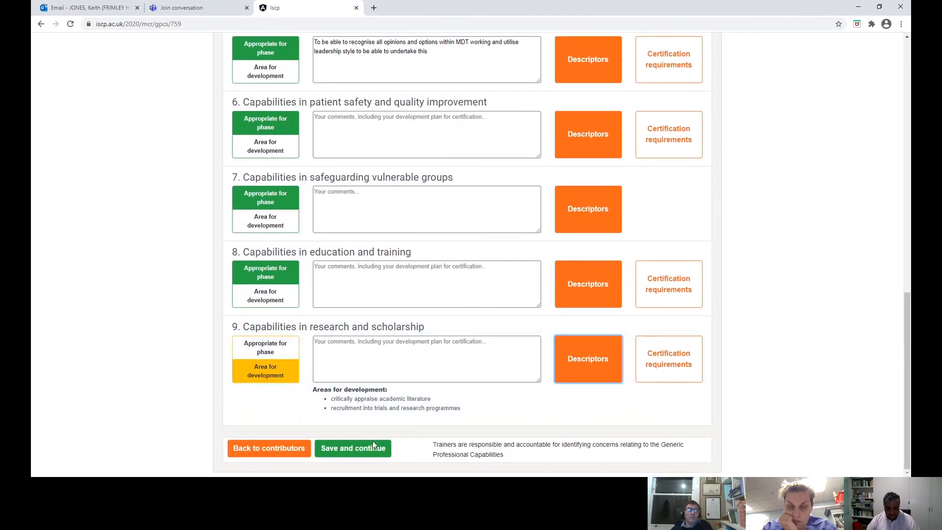
pyautogui.click(351, 450)
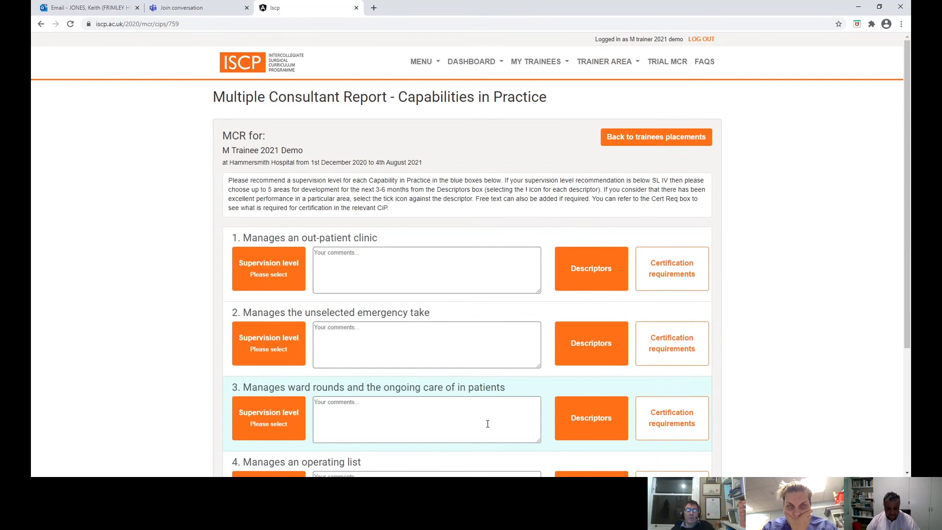
# Set the supervision level for "Manages an out-patient clinic" to III, able and trusted to act with indirect supervision.
pyautogui.scroll(-3, 487, 424)
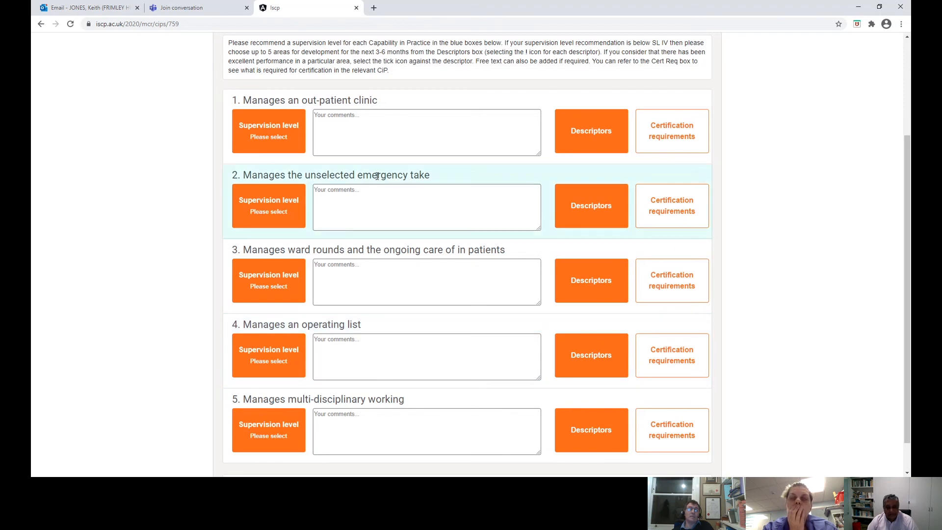
pyautogui.click(264, 127)
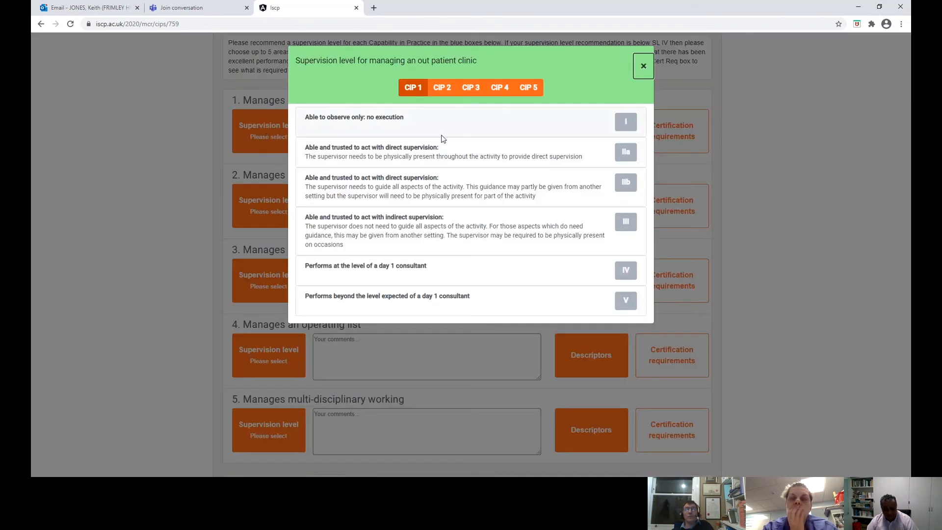
pyautogui.click(632, 225)
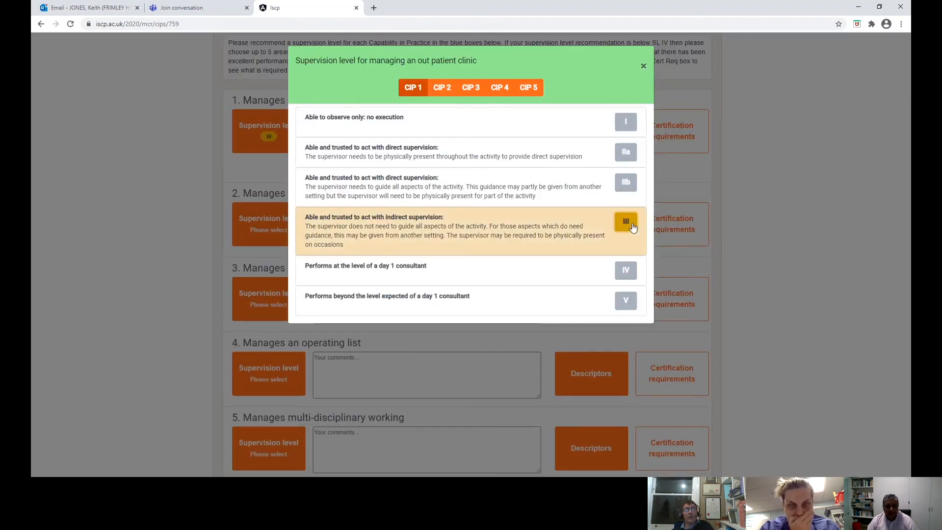
pyautogui.click(644, 66)
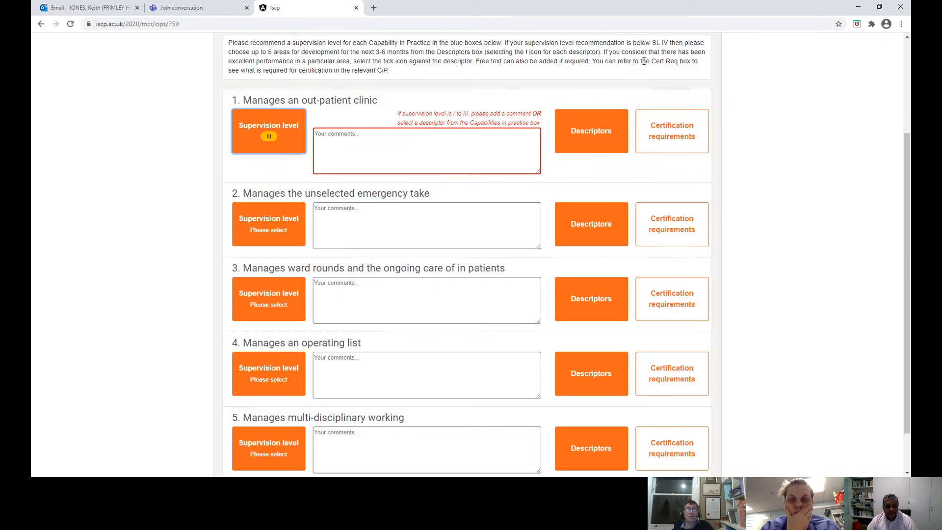
# Mark the out-patient clinic descriptors on recognising patients with urgent conditions needing admission and completing all necessary documentation as excellent performance.
pyautogui.click(597, 136)
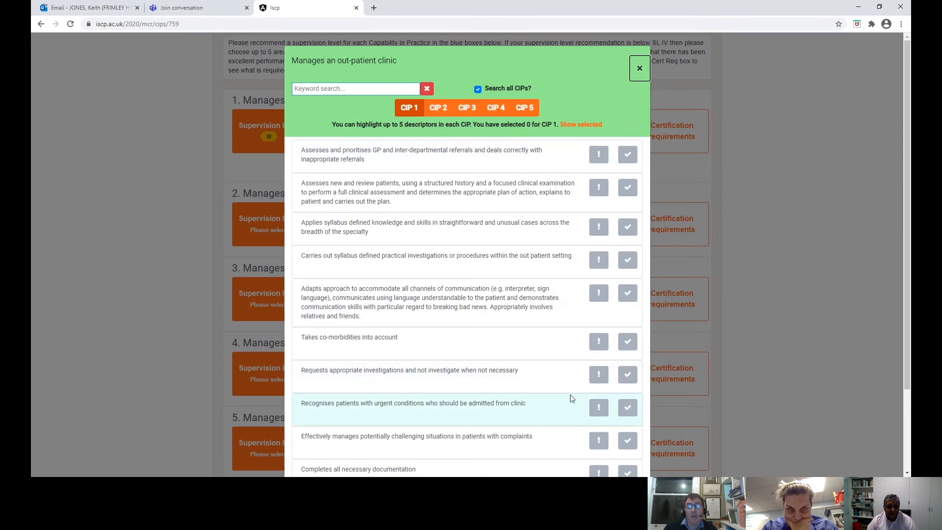
pyautogui.scroll(-2, 570, 396)
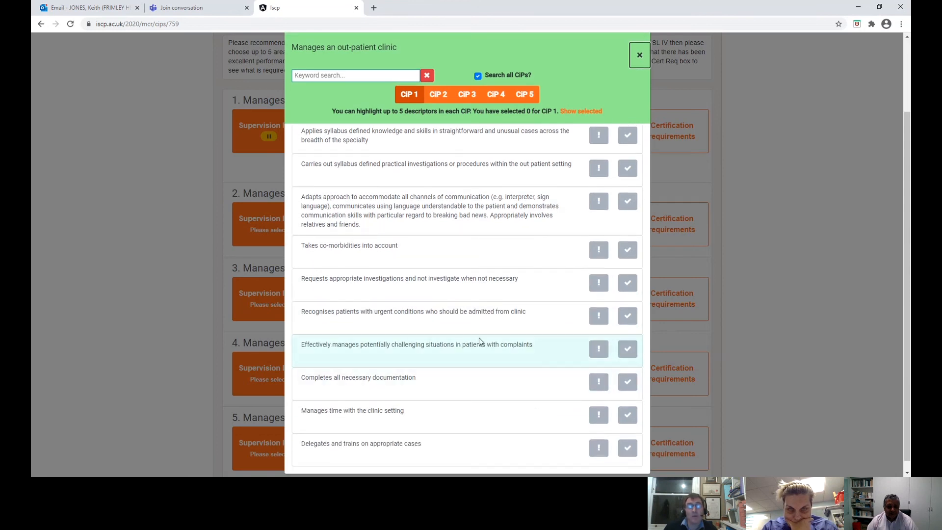
pyautogui.click(629, 317)
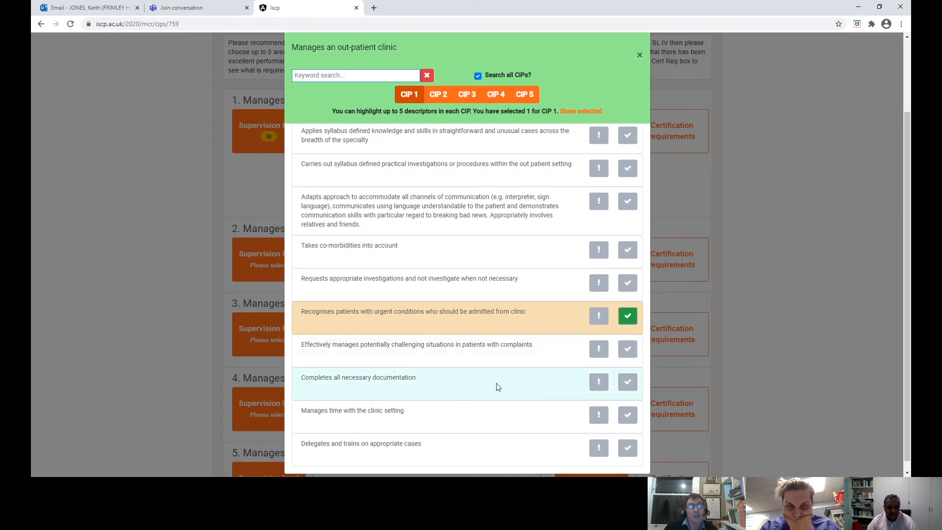
pyautogui.click(628, 383)
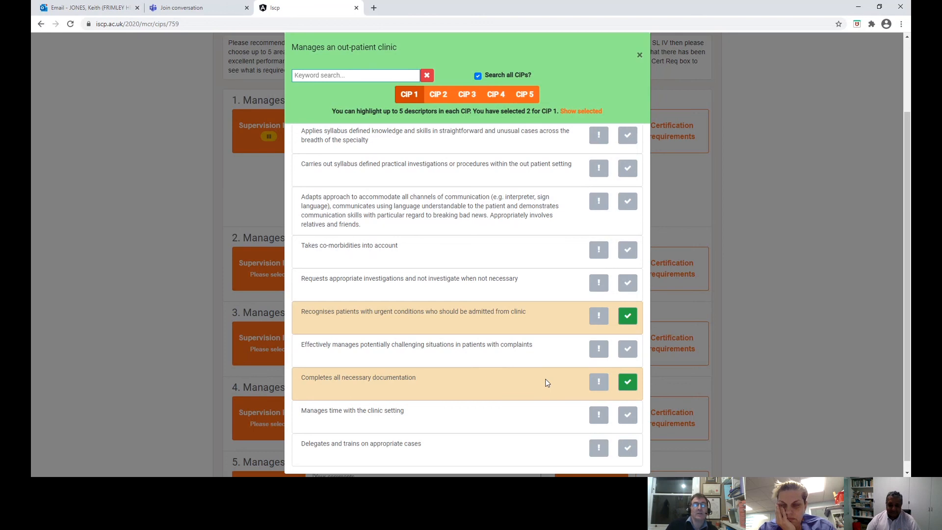
# Flag clinic time management and requesting appropriate investigations as out-patient clinic development areas, and close the descriptor list.
pyautogui.click(603, 417)
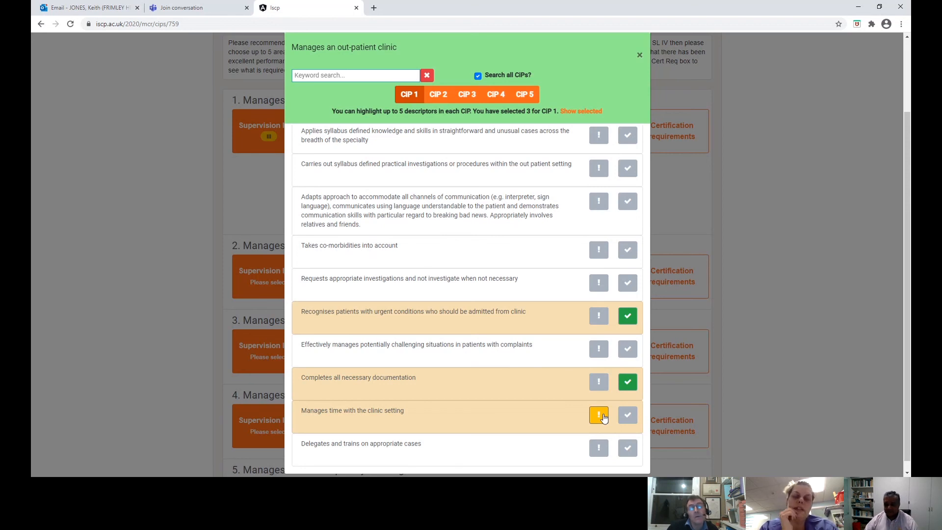
pyautogui.click(599, 283)
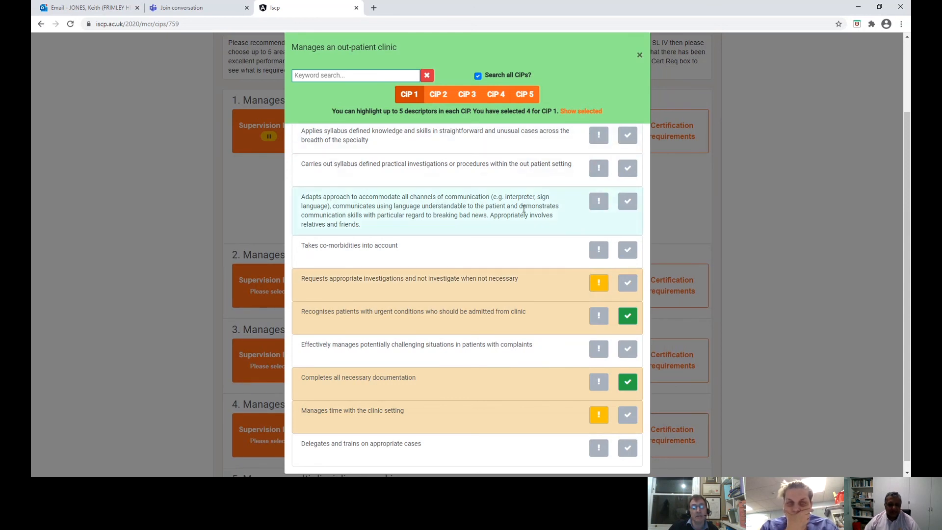
pyautogui.scroll(-1, 524, 209)
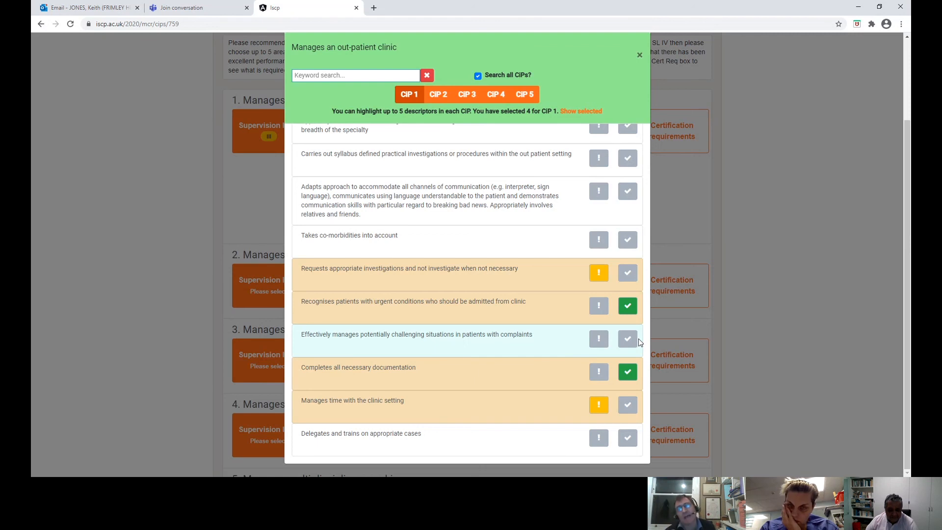
pyautogui.press('Escape')
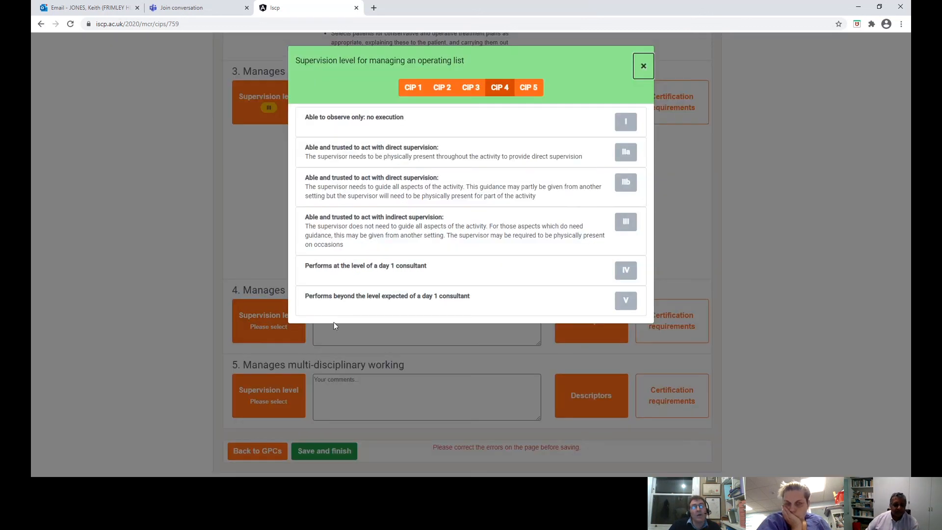
# Set the supervision level for "Manages an operating list" to IIb, able and trusted to act with direct supervision.
pyautogui.click(626, 184)
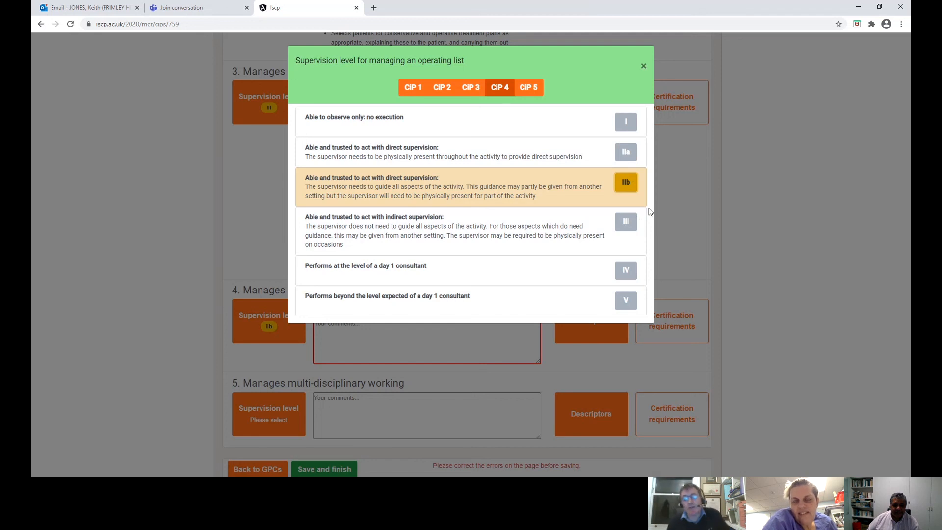
pyautogui.click(674, 244)
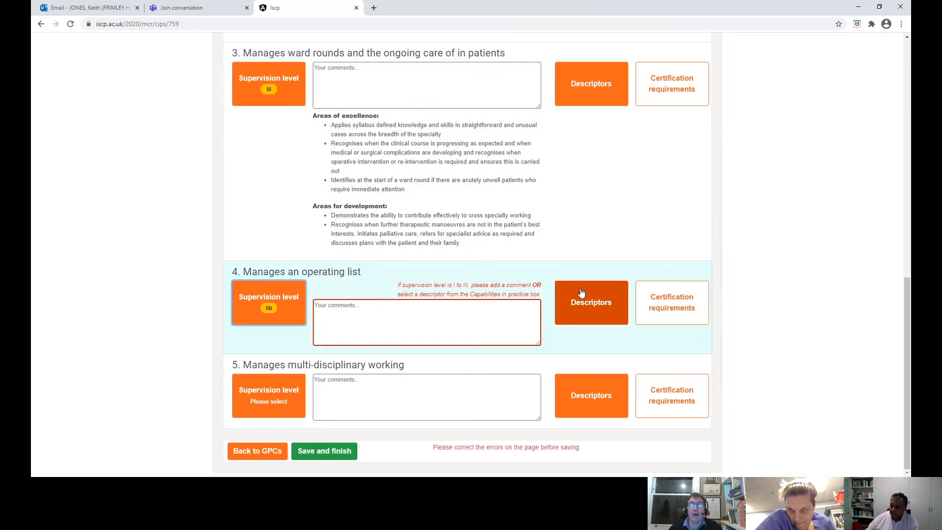
# Flag managing complications safely and applying knowledge and non-technical skills in the operating theatre as operating list development areas.
pyautogui.click(594, 309)
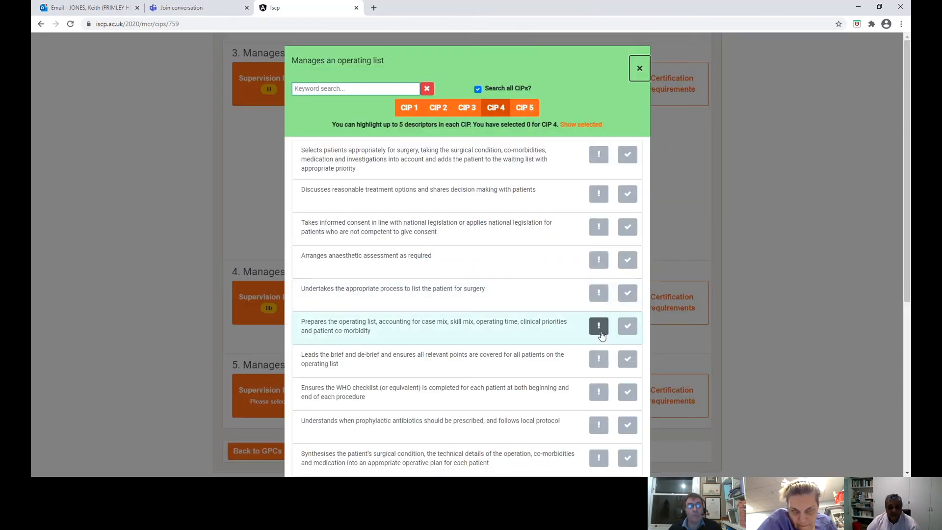
pyautogui.scroll(-1, 539, 312)
pyautogui.scroll(-5, 540, 313)
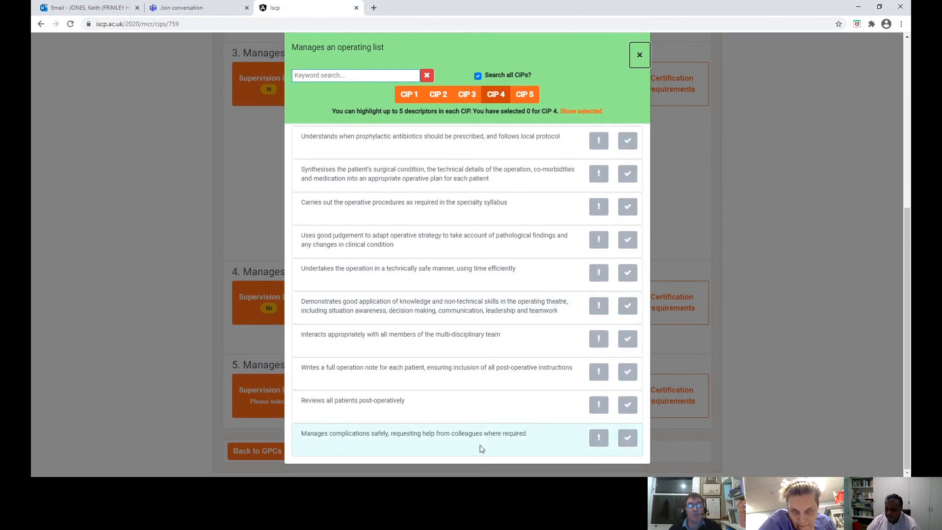
pyautogui.click(599, 439)
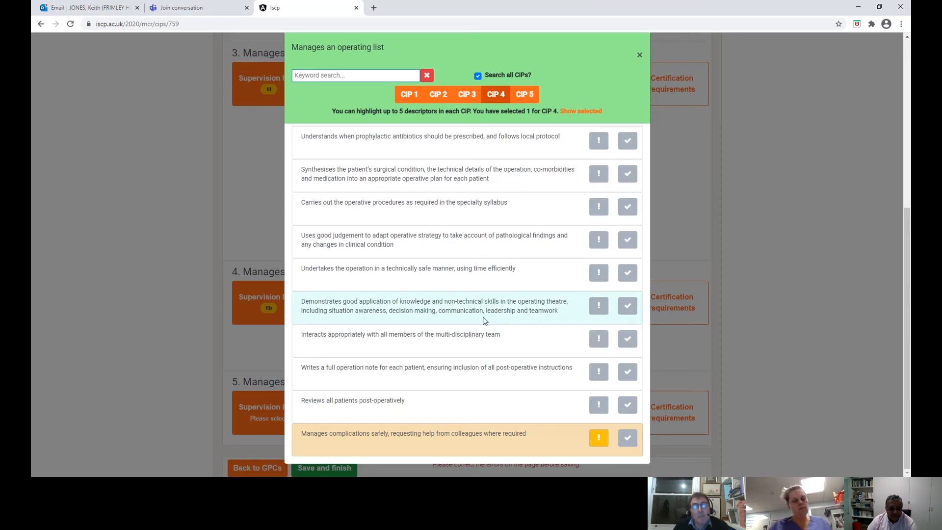
pyautogui.click(598, 309)
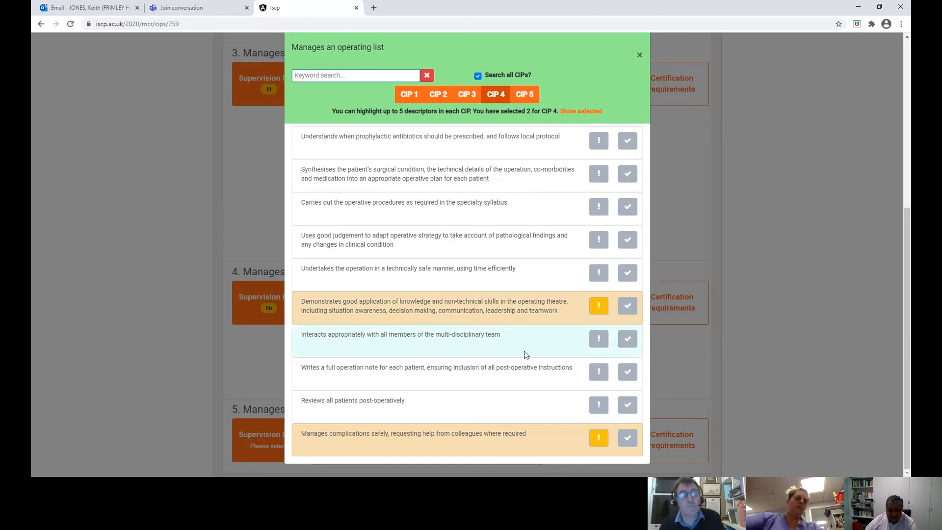
# Mark writing full operation notes and reviewing patients post-operatively as excellent, flag interaction with the multi-disciplinary team for development, and close the descriptor list.
pyautogui.click(628, 373)
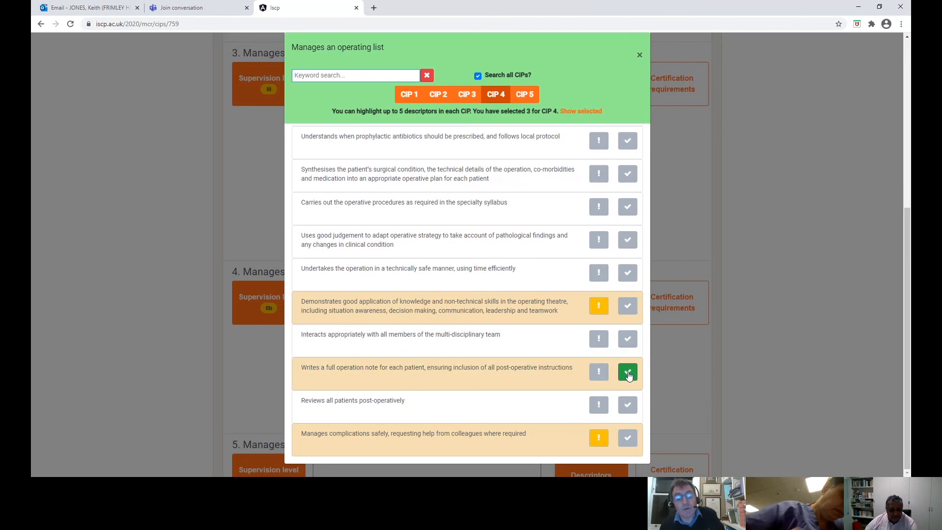
pyautogui.click(629, 408)
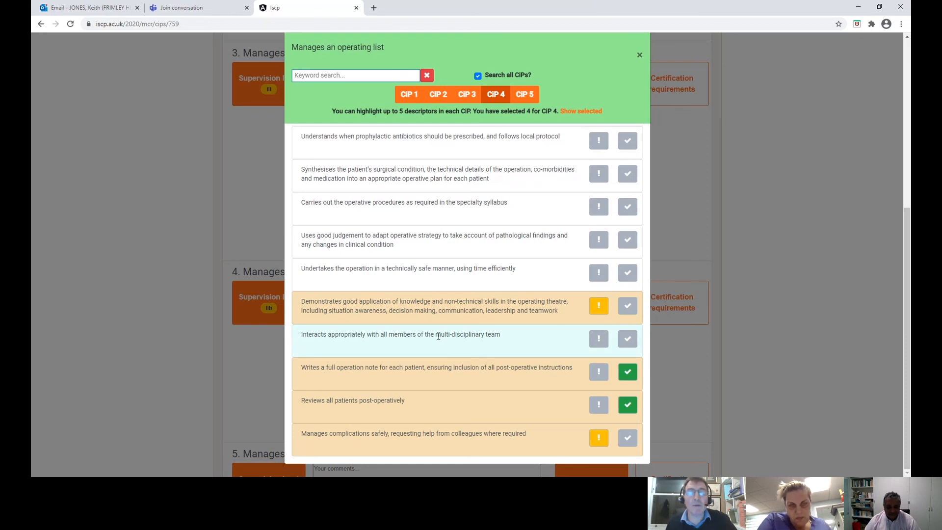
pyautogui.click(599, 339)
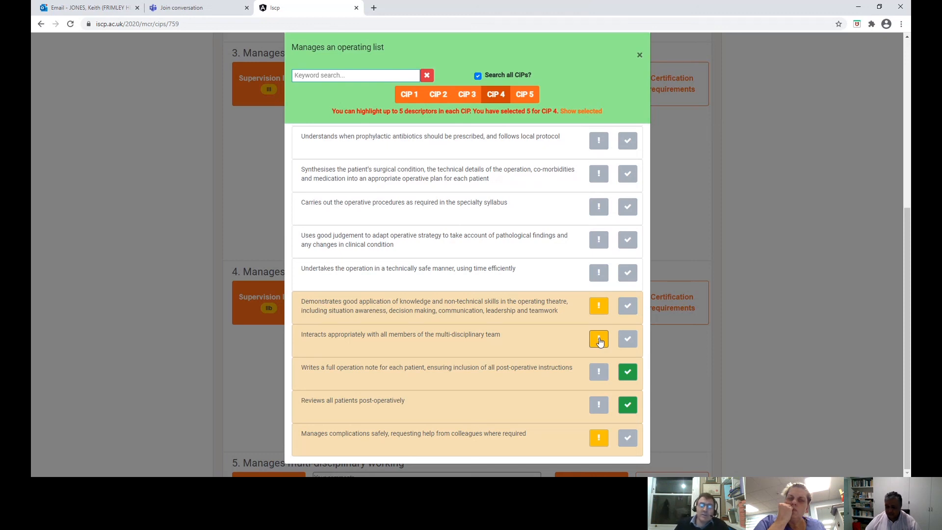
pyautogui.click(639, 57)
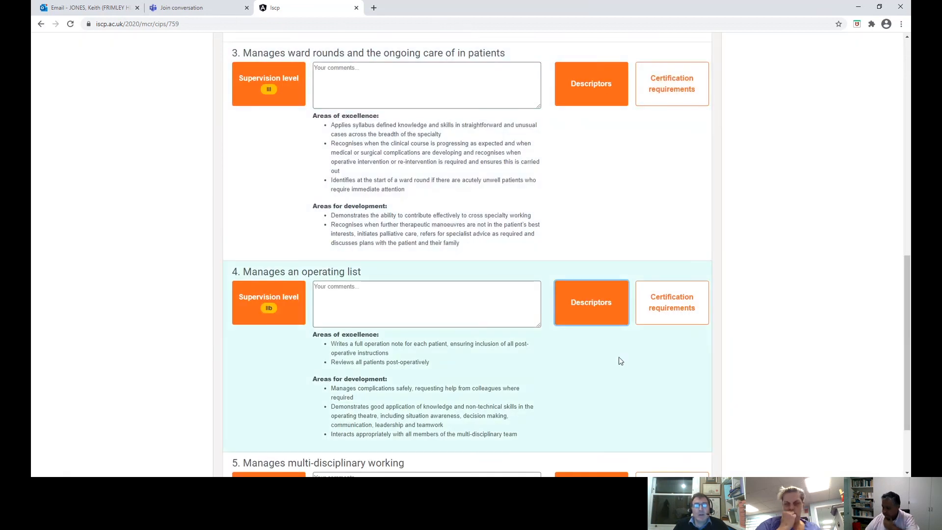
# Set the supervision level for "Manages multi-disciplinary working" to IIa, and save and finish the Capabilities in Practice section.
pyautogui.scroll(-2, 625, 367)
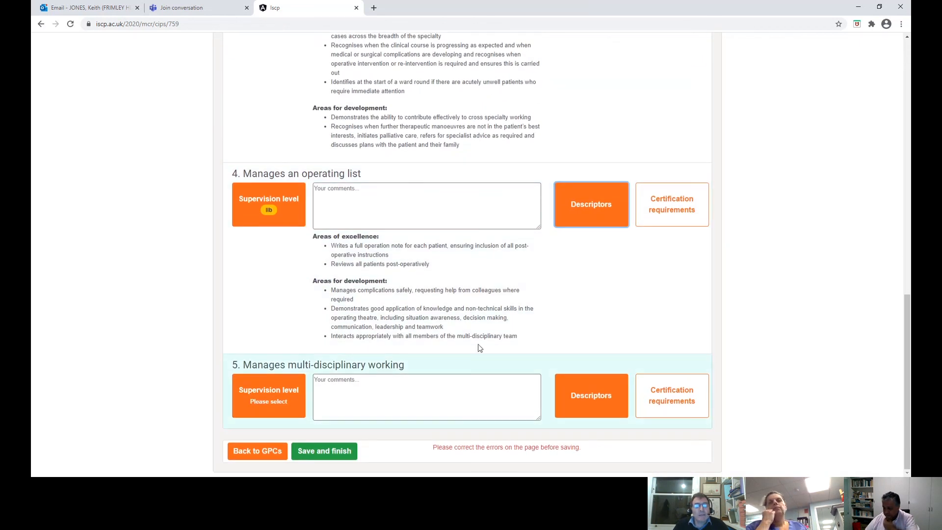
pyautogui.click(269, 395)
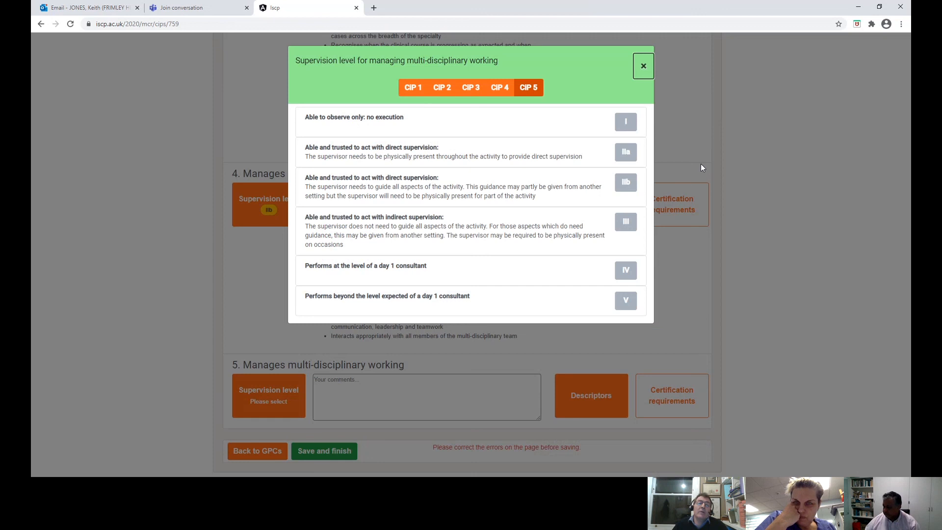
pyautogui.click(627, 153)
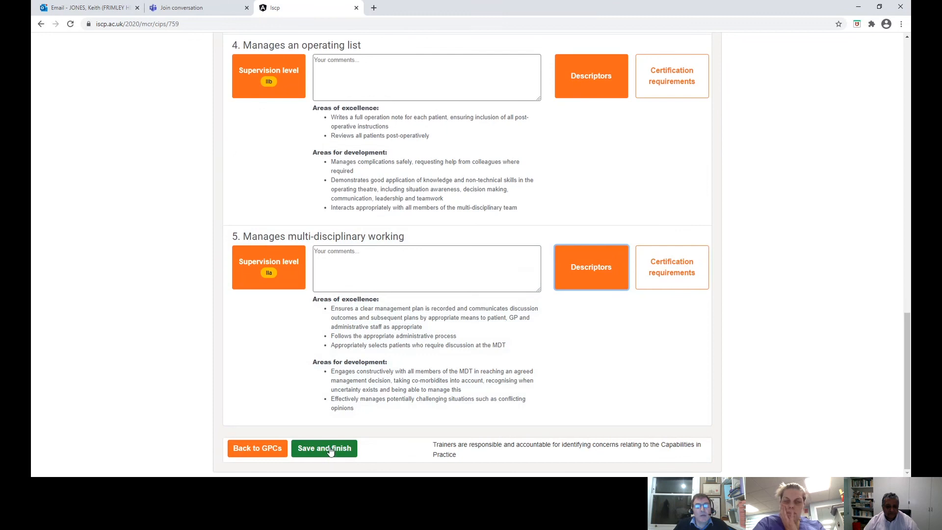
pyautogui.click(331, 451)
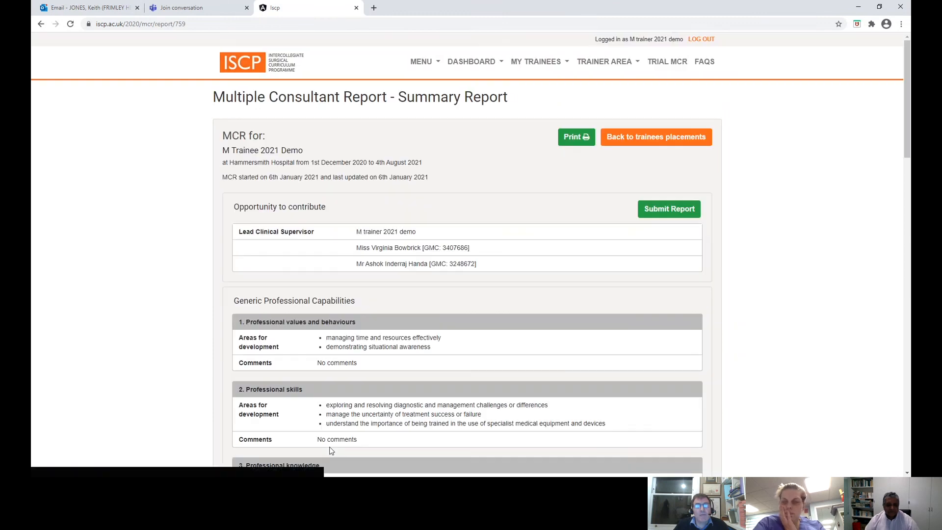
# Review the summary report's Generic Professional Capabilities and Capabilities in Practice entries, including supervision levels, areas for development and areas of excellence.
pyautogui.scroll(-7, 623, 307)
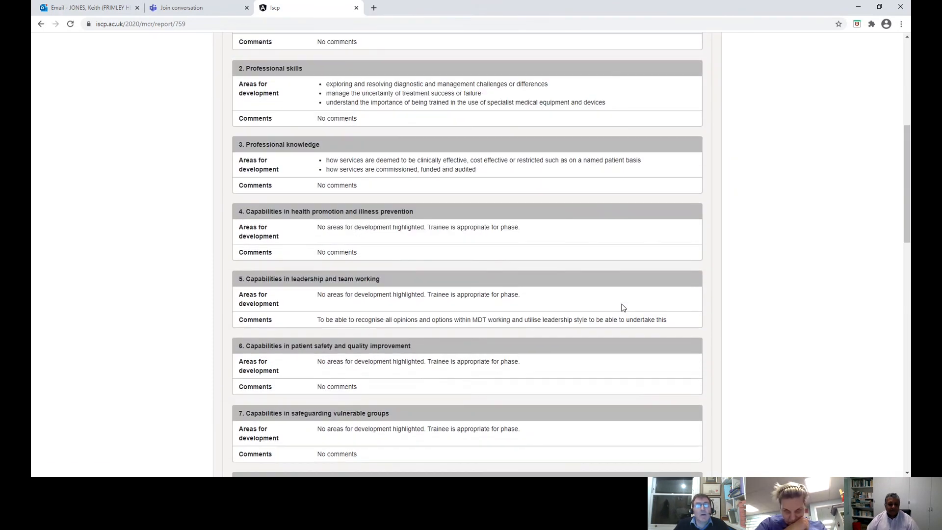
pyautogui.scroll(-2, 624, 308)
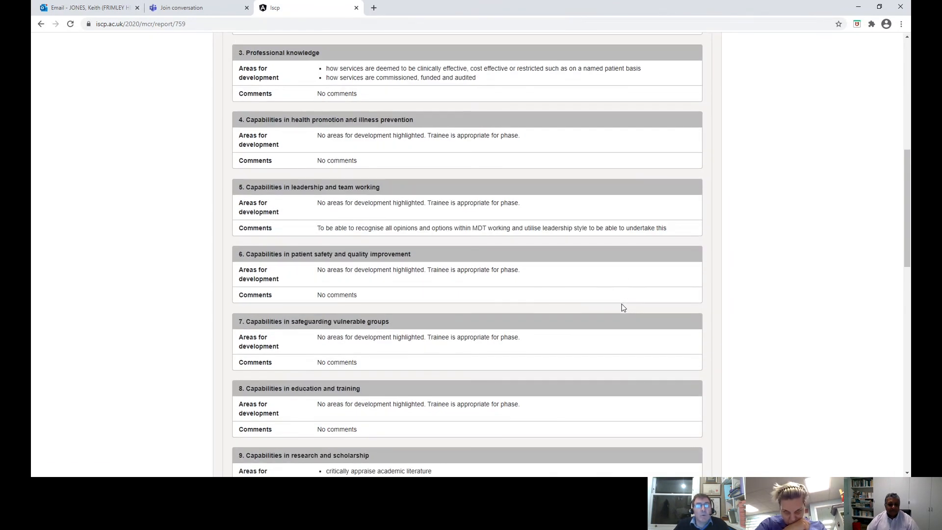
pyautogui.scroll(-3, 623, 307)
pyautogui.scroll(-2, 640, 309)
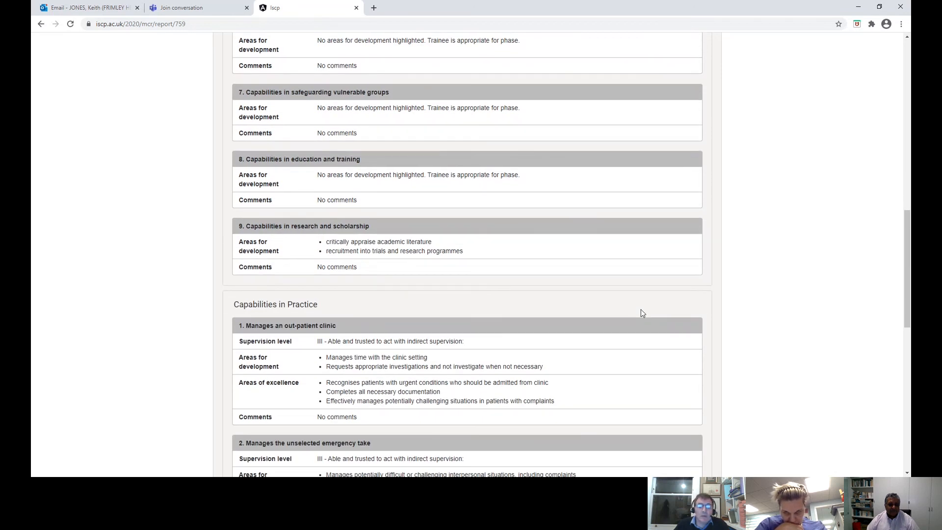
pyautogui.scroll(-3, 642, 312)
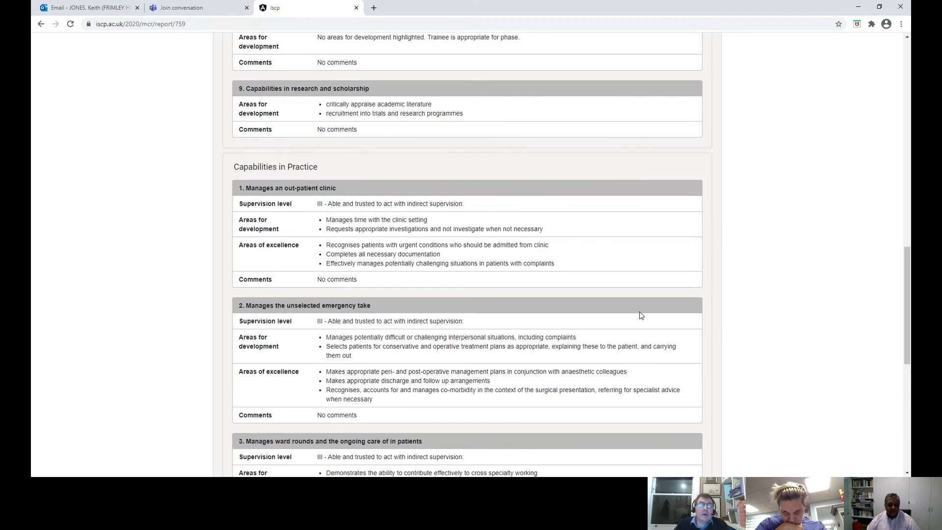
pyautogui.scroll(-4, 641, 315)
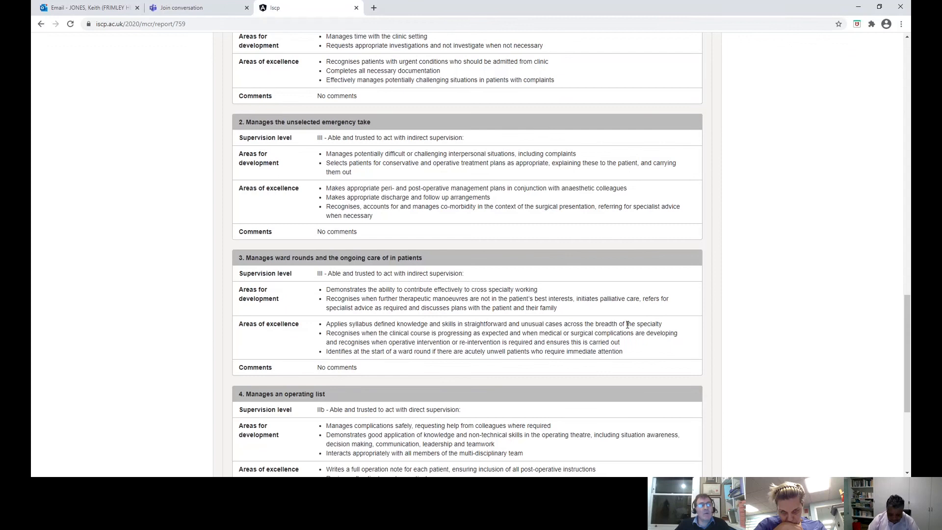
pyautogui.scroll(-3, 624, 318)
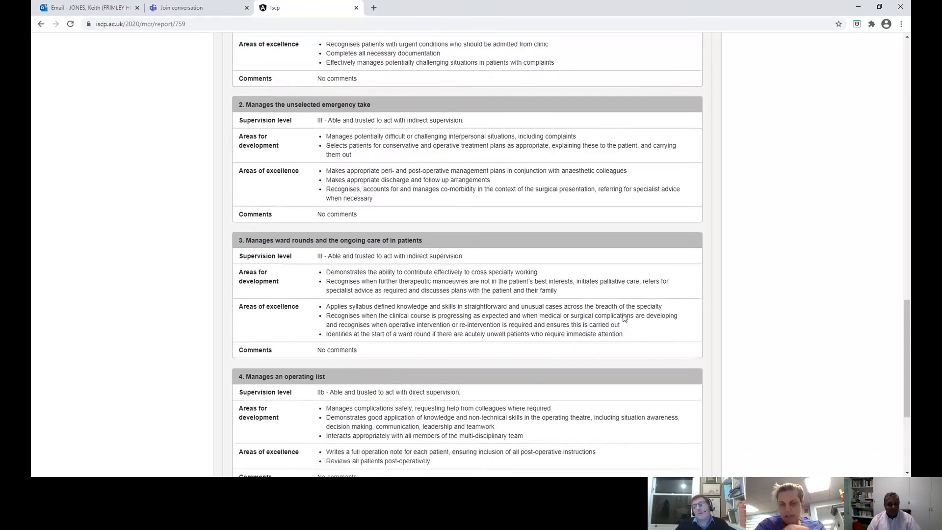
pyautogui.scroll(20, 457, 379)
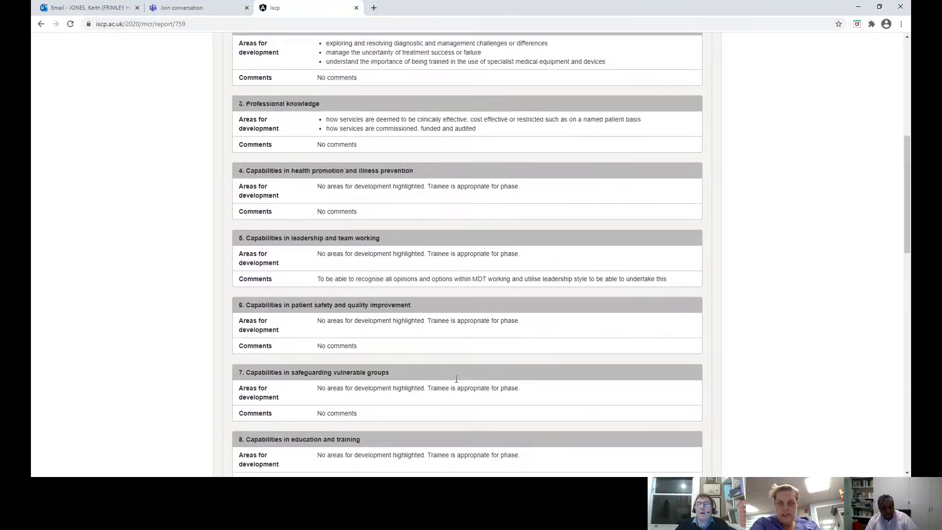
pyautogui.scroll(5, 456, 378)
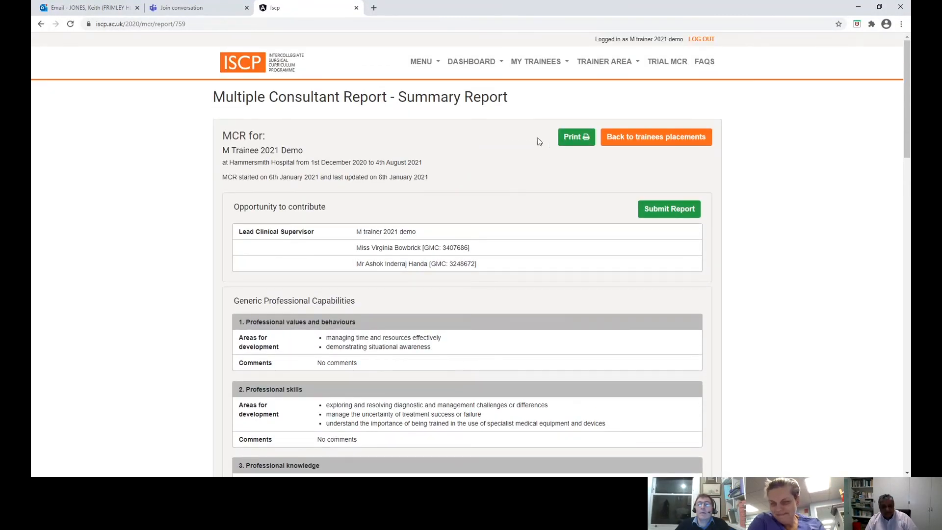
# Print one colour copy of the full summary report, and submit the report to the other contributors for review.
pyautogui.click(575, 138)
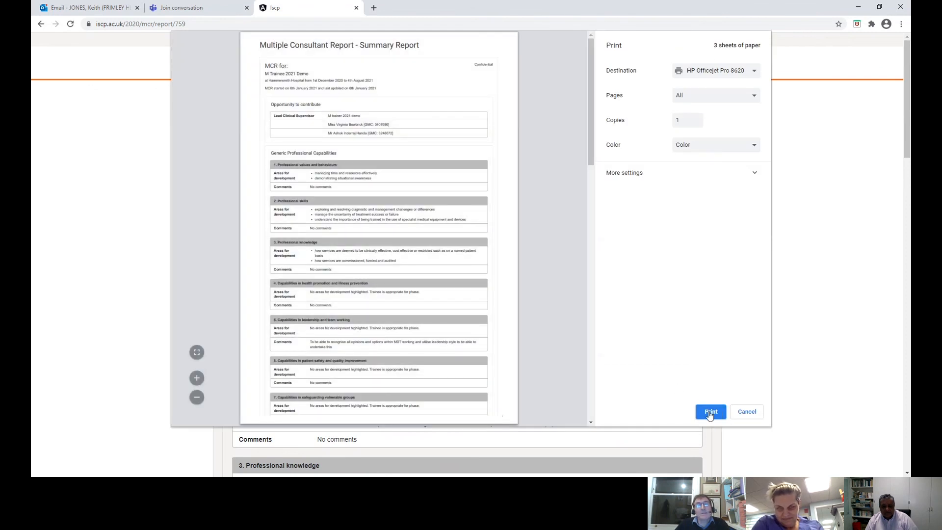
pyautogui.click(710, 412)
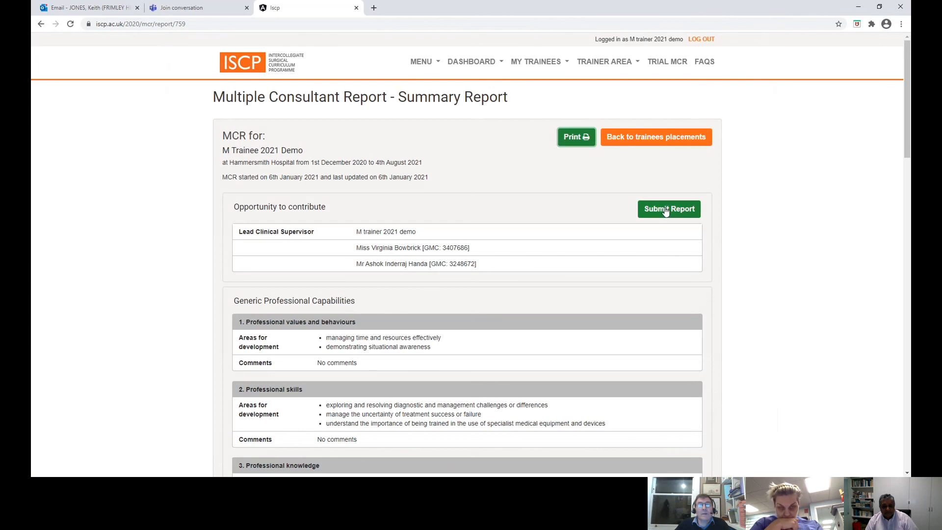
pyautogui.click(666, 210)
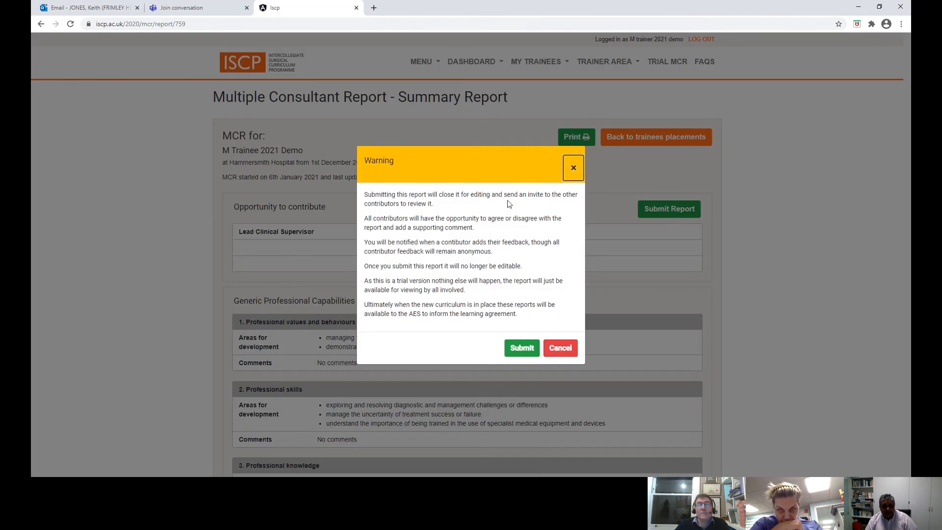
pyautogui.click(522, 348)
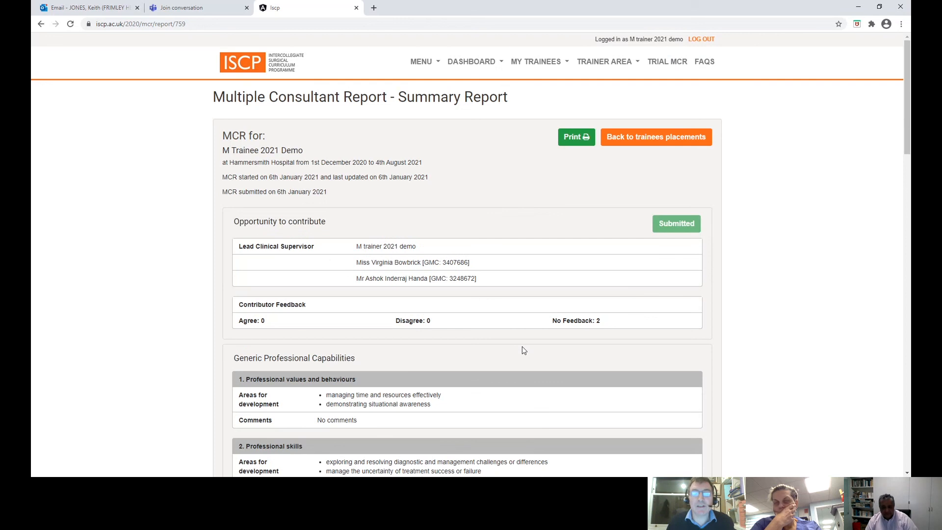